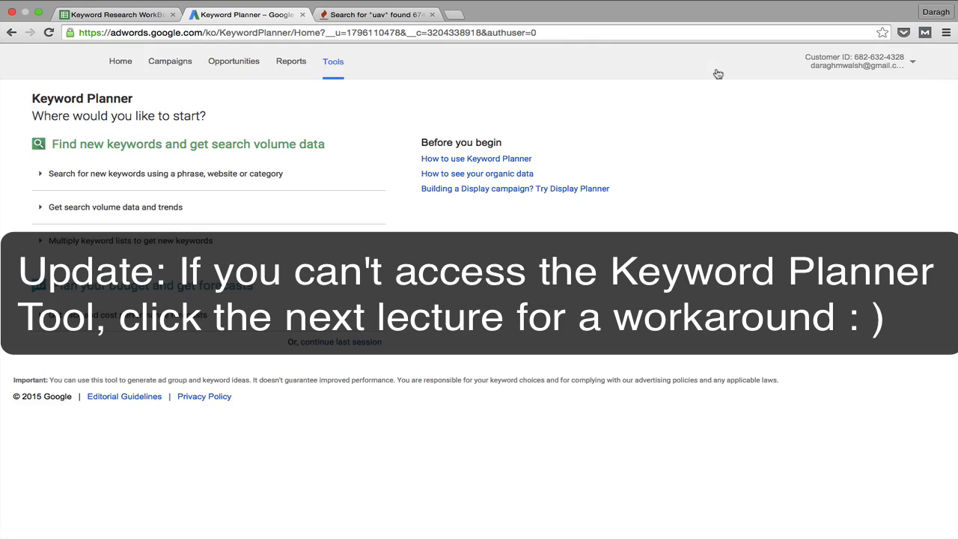
Step: Open the Keyword Planner and expand the "Get search volume data and trends" form
{"action": "left_click", "coordinate": [377, 64]}
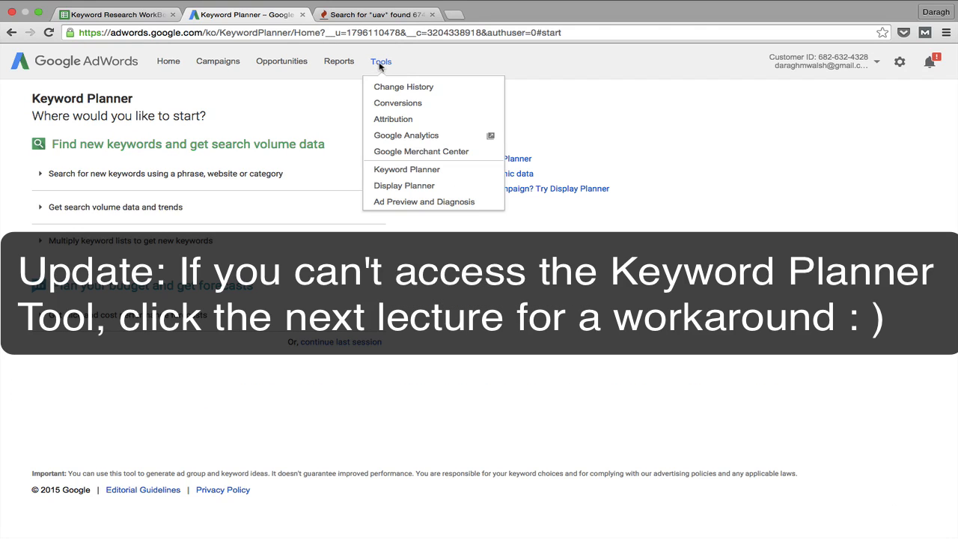
{"action": "left_click", "coordinate": [402, 171]}
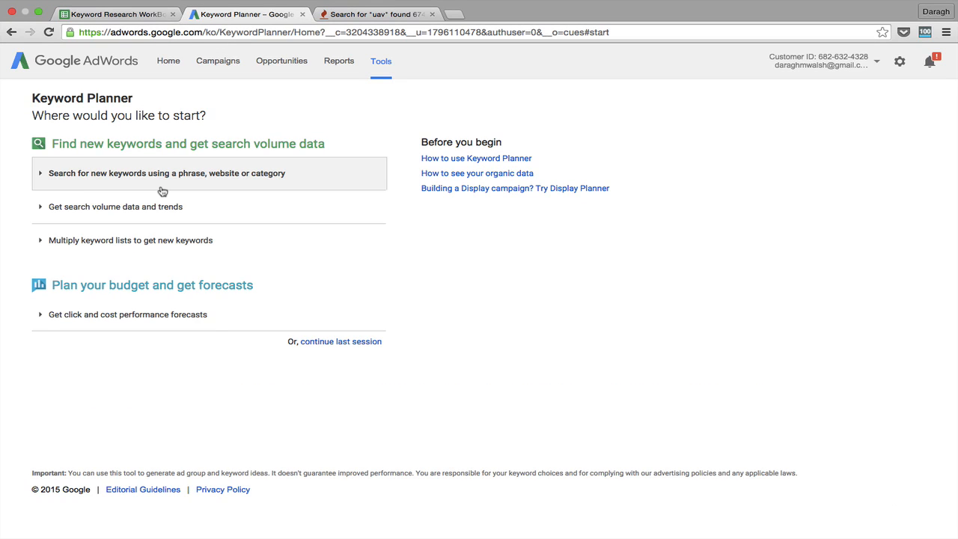
{"action": "left_click", "coordinate": [68, 212]}
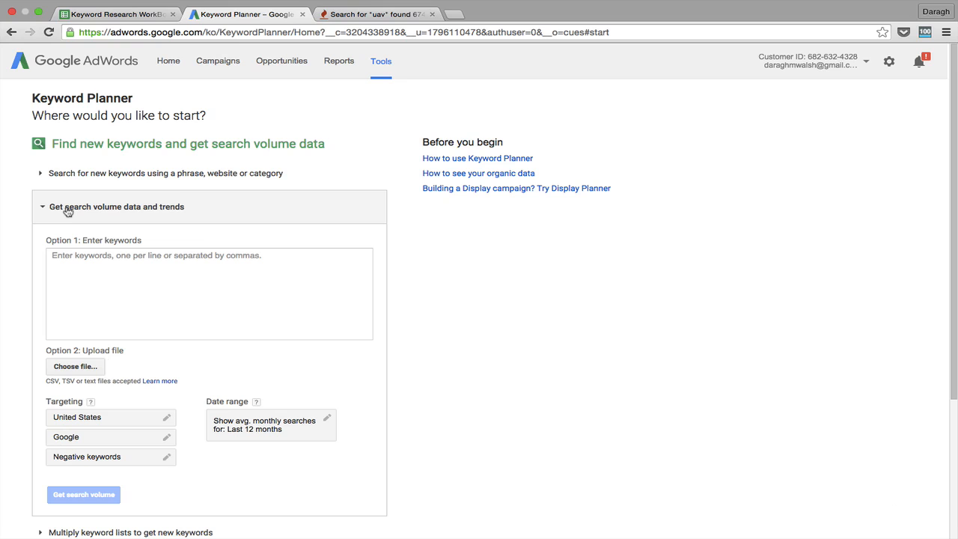
Step: Switch to the Keyword Research WorkBook and copy the whole keyword column A of the Brainstorming sheet
{"action": "left_click", "coordinate": [126, 15]}
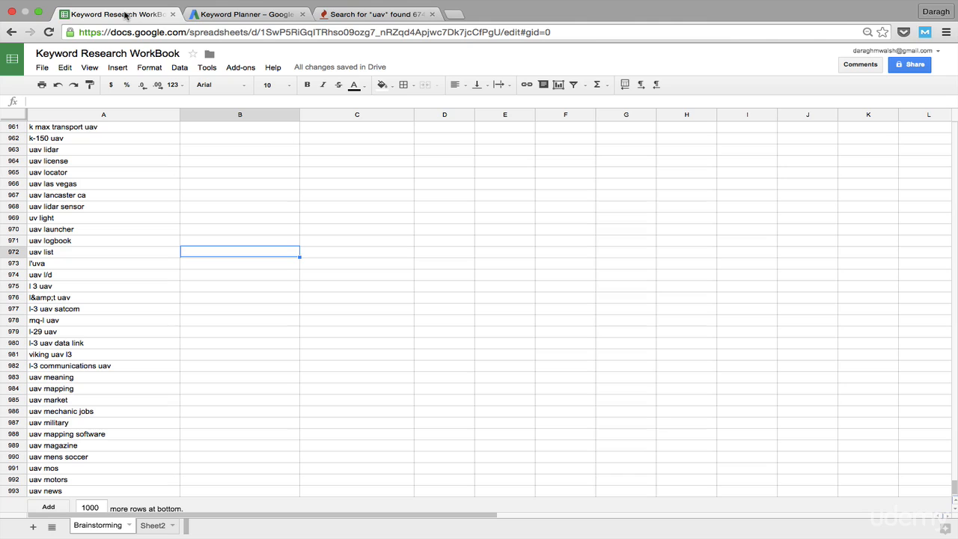
{"action": "scroll", "coordinate": [119, 150], "scroll_direction": "up", "scroll_amount": 20}
{"action": "left_click", "coordinate": [112, 114]}
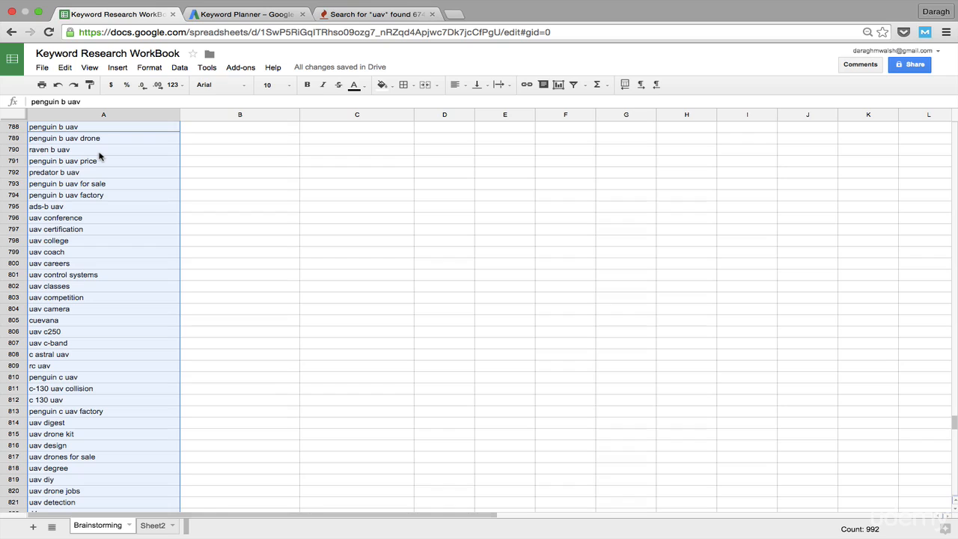
Step: Return to Keyword Planner, paste the copied keywords into the keyword entry field and get their search volume
{"action": "left_click", "coordinate": [216, 15]}
{"action": "left_click", "coordinate": [72, 281]}
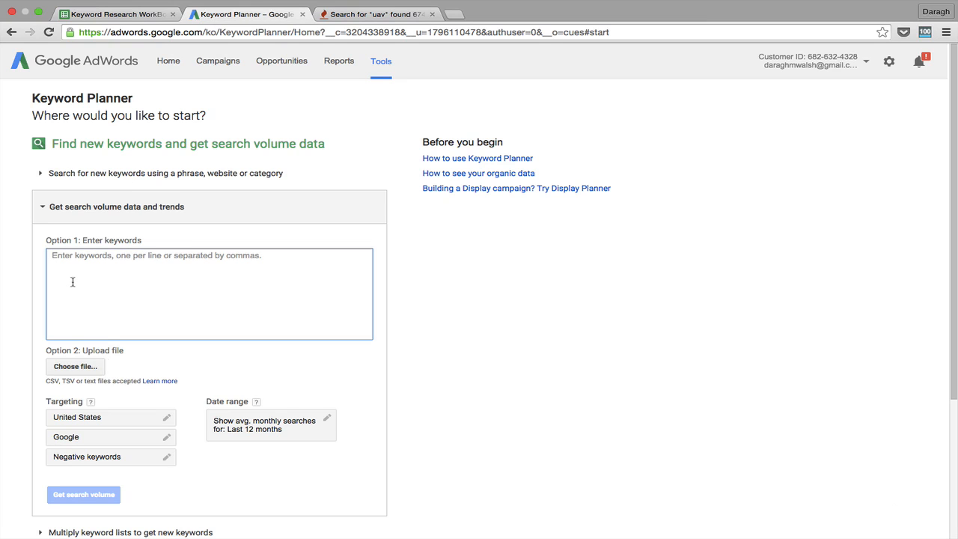
{"action": "key", "text": "ctrl+v"}
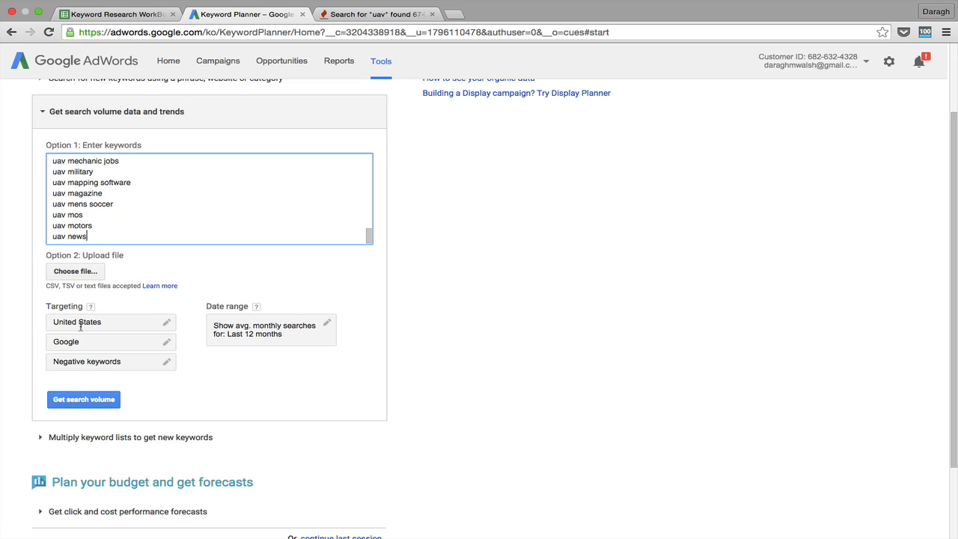
{"action": "left_click", "coordinate": [72, 400]}
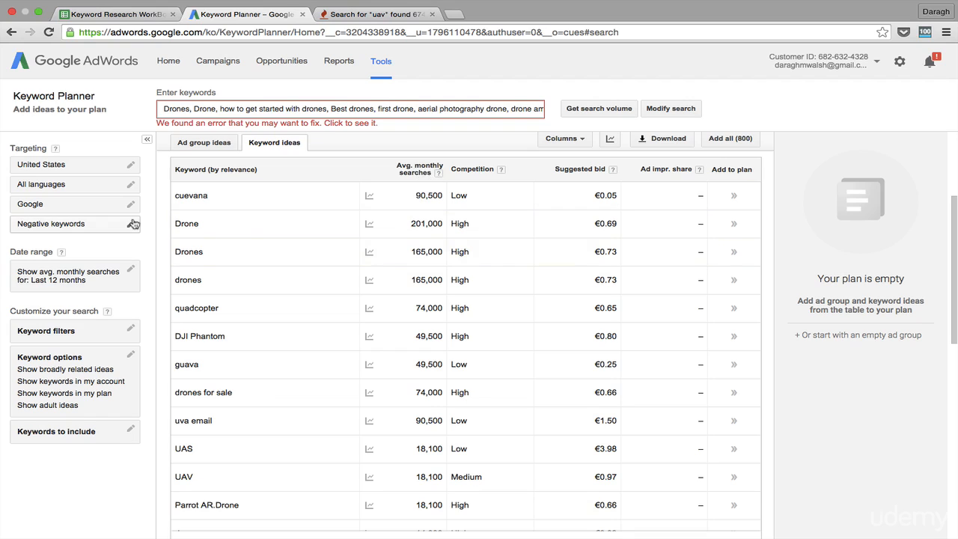
Step: Examine the keyword ideas and their average monthly searches, including Drone, quadcopter, drones for sale and Parrot AR.Drone
{"action": "double_click", "coordinate": [417, 223]}
{"action": "scroll", "coordinate": [154, 413], "scroll_direction": "down", "scroll_amount": 1}
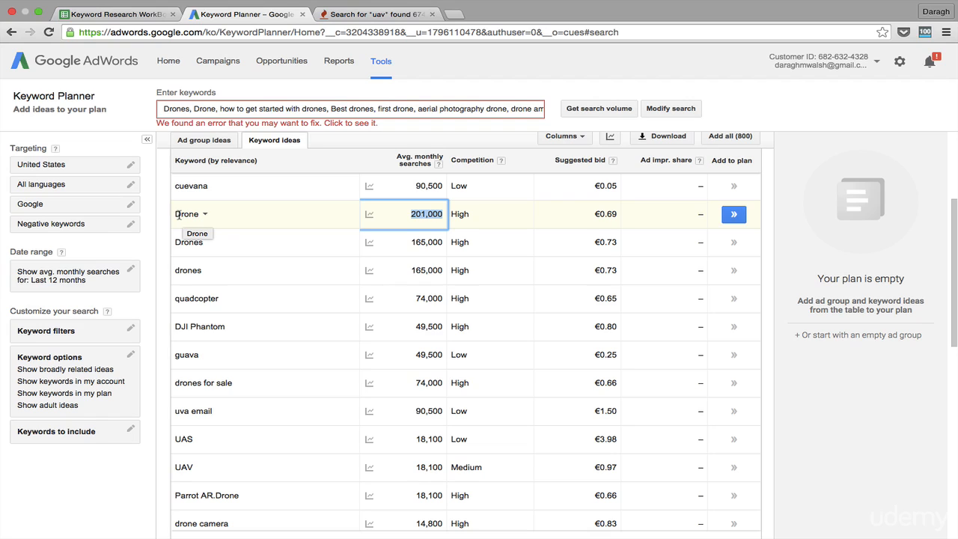
{"action": "left_click_drag", "start_coordinate": [177, 214], "coordinate": [199, 216]}
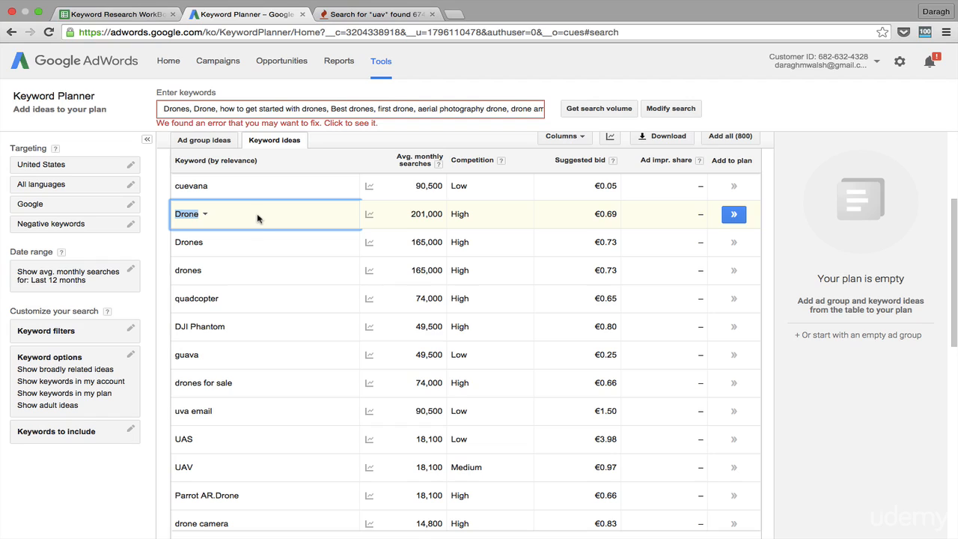
{"action": "scroll", "coordinate": [224, 225], "scroll_direction": "down", "scroll_amount": 1}
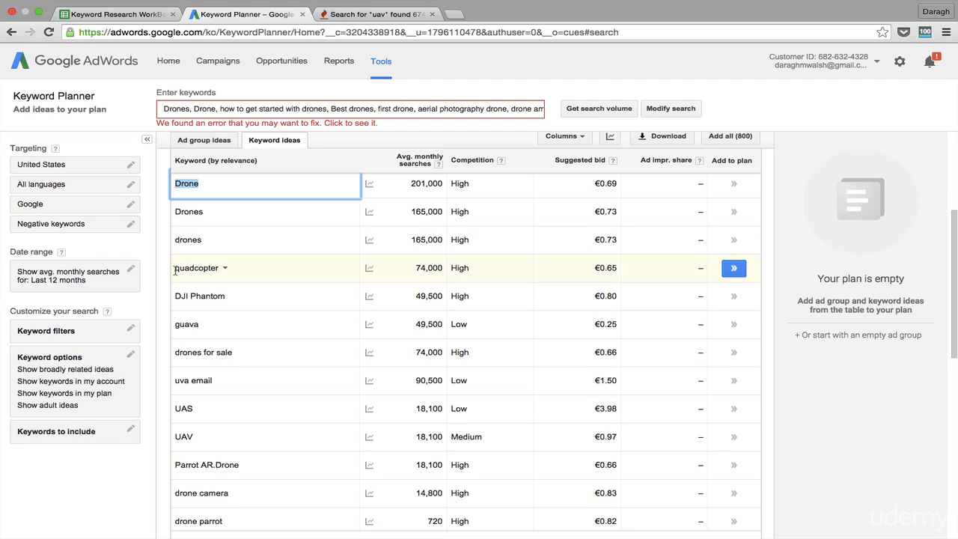
{"action": "left_click_drag", "start_coordinate": [176, 268], "coordinate": [218, 266]}
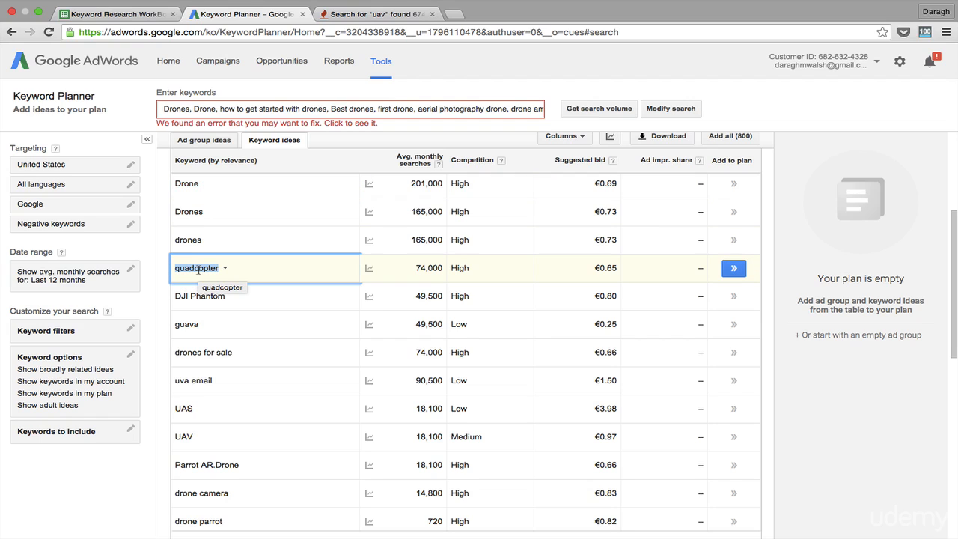
{"action": "scroll", "coordinate": [193, 268], "scroll_direction": "down", "scroll_amount": 1}
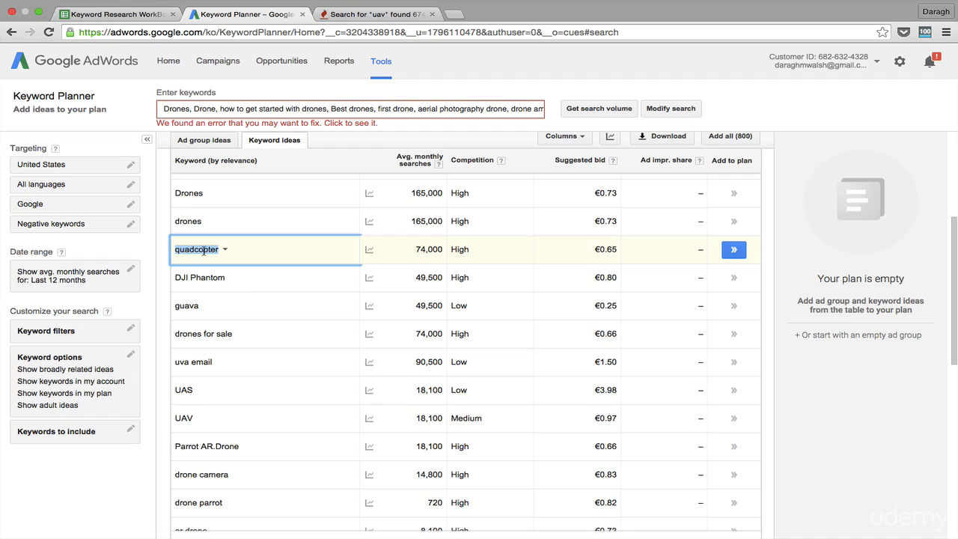
{"action": "scroll", "coordinate": [205, 250], "scroll_direction": "down", "scroll_amount": 2}
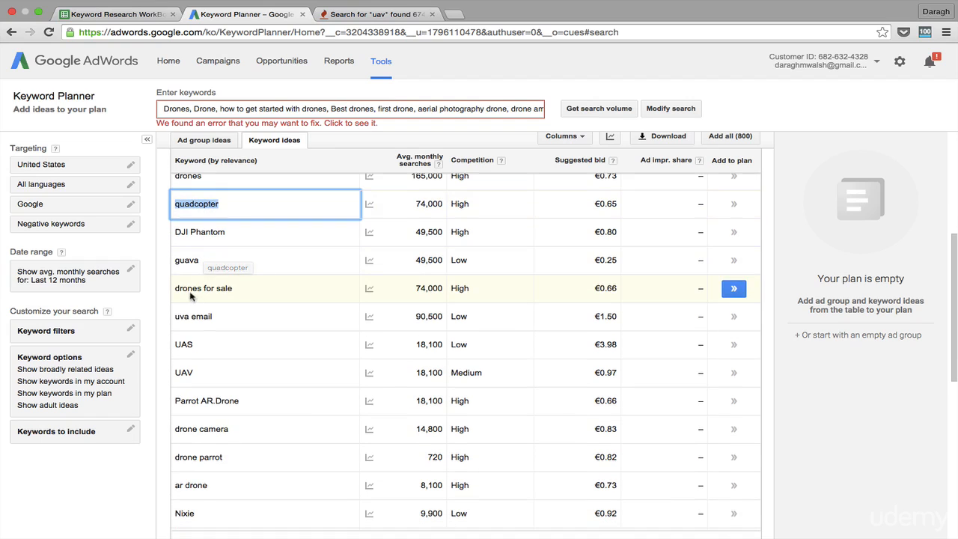
{"action": "left_click_drag", "start_coordinate": [177, 292], "coordinate": [235, 294]}
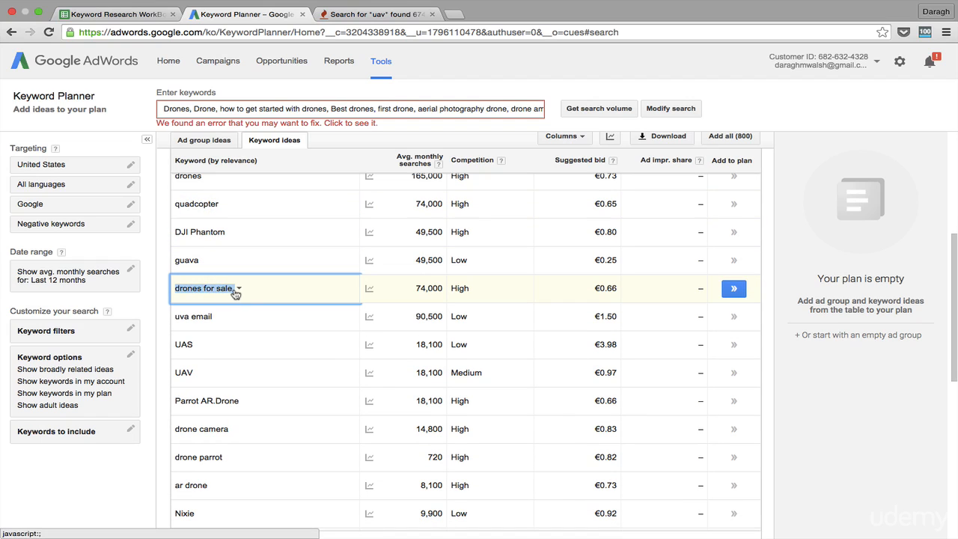
{"action": "scroll", "coordinate": [249, 292], "scroll_direction": "down", "scroll_amount": 1}
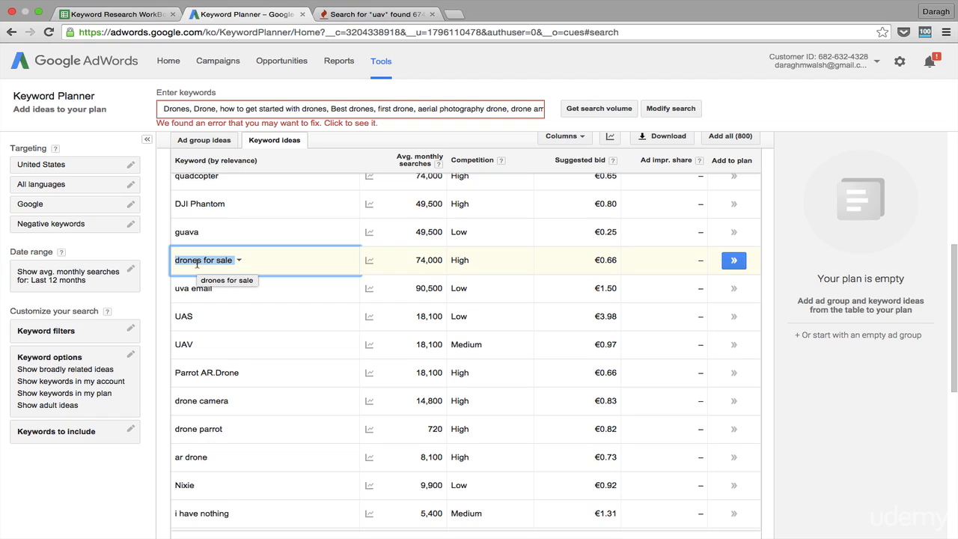
{"action": "scroll", "coordinate": [197, 262], "scroll_direction": "down", "scroll_amount": 1}
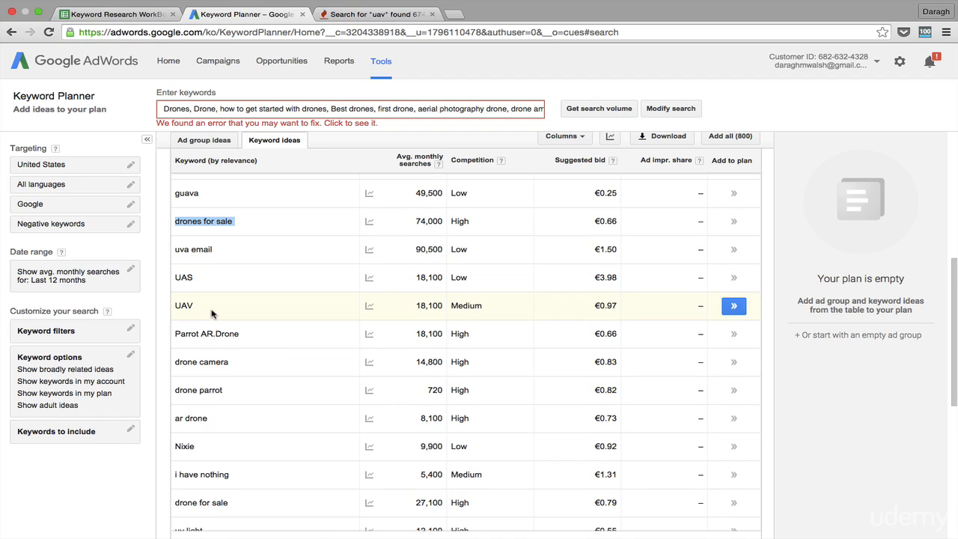
{"action": "scroll", "coordinate": [212, 314], "scroll_direction": "down", "scroll_amount": 1}
{"action": "scroll", "coordinate": [214, 315], "scroll_direction": "down", "scroll_amount": 1}
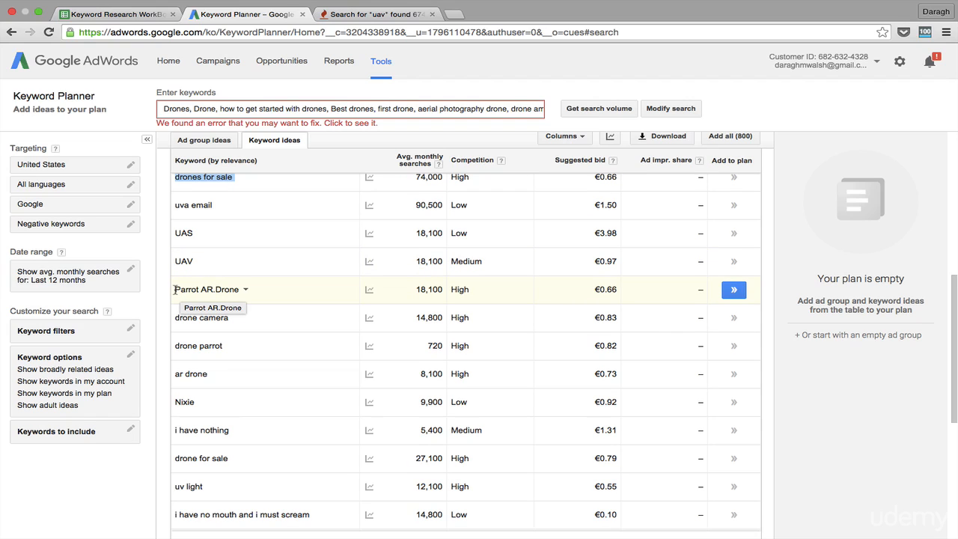
{"action": "left_click_drag", "start_coordinate": [175, 289], "coordinate": [238, 290]}
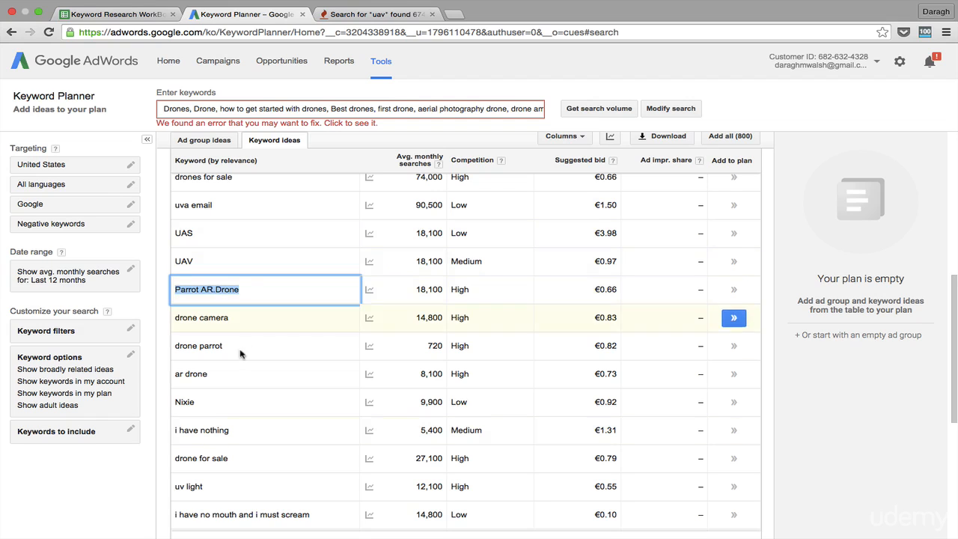
Step: Review the keyword list again, checking a monthly search trend chart and the average monthly searches for Drone
{"action": "scroll", "coordinate": [239, 370], "scroll_direction": "up", "scroll_amount": 5}
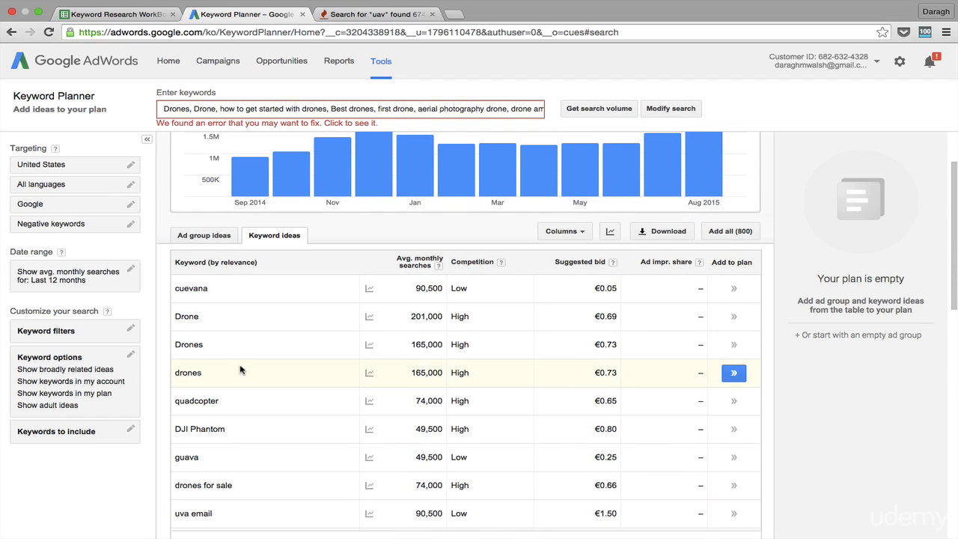
{"action": "scroll", "coordinate": [240, 369], "scroll_direction": "down", "scroll_amount": 1}
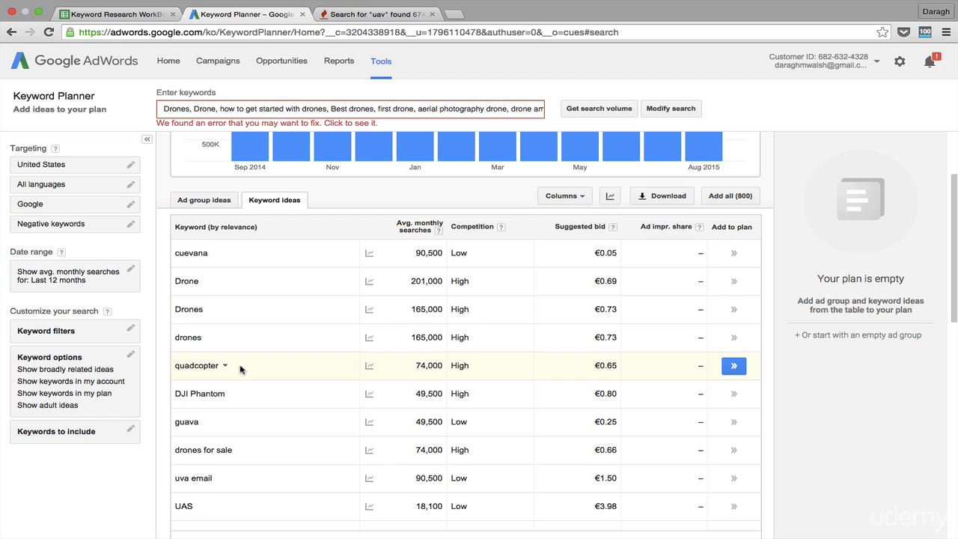
{"action": "scroll", "coordinate": [240, 369], "scroll_direction": "down", "scroll_amount": 4}
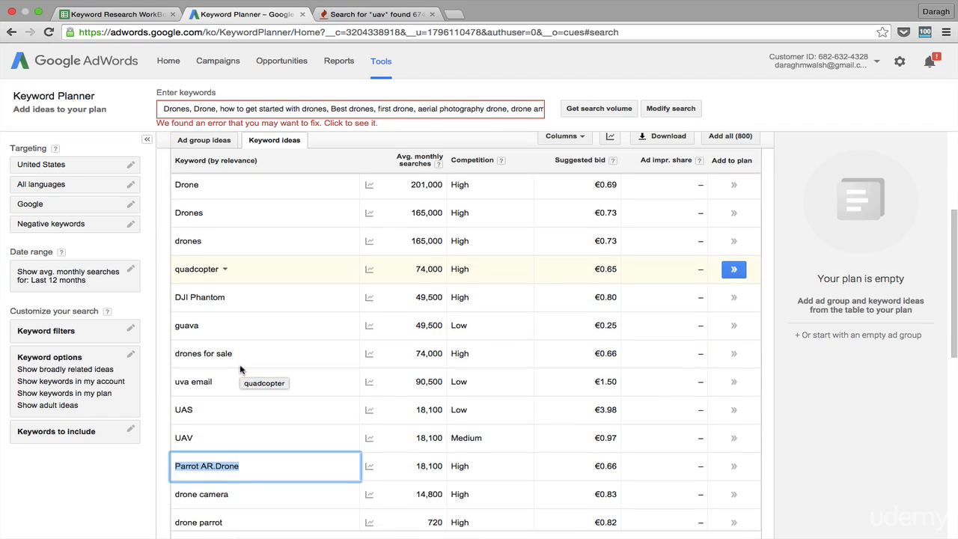
{"action": "key", "text": "ctrl+Up"}
{"action": "left_click", "coordinate": [469, 18]}
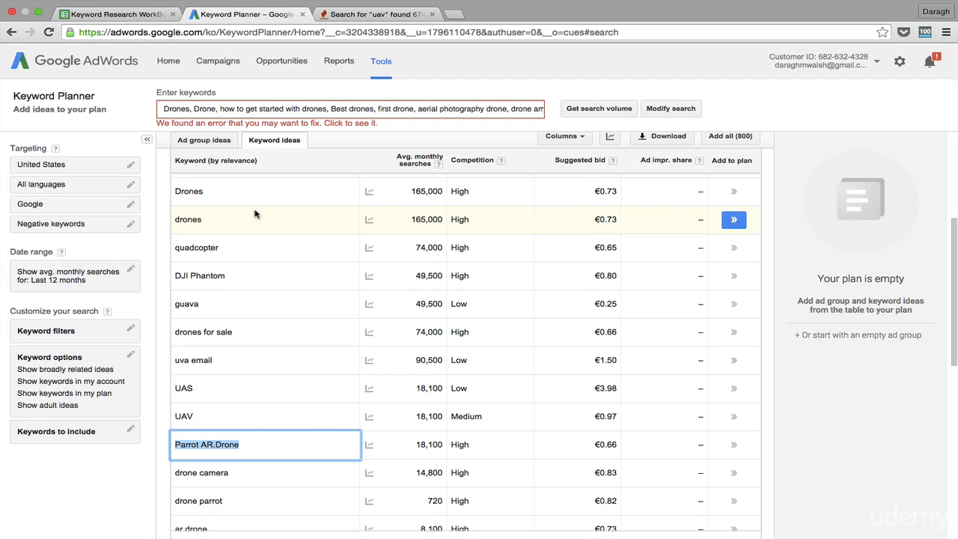
{"action": "mouse_move", "coordinate": [367, 246]}
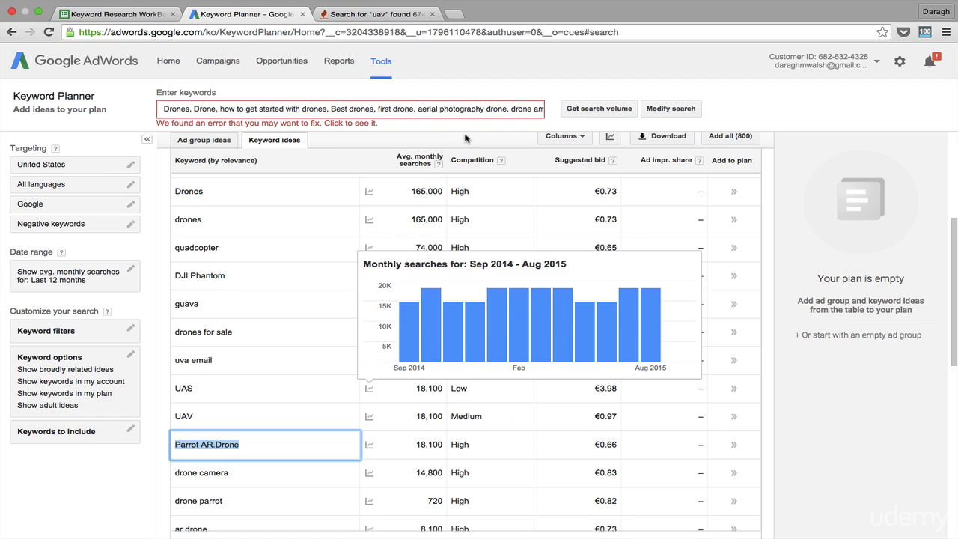
{"action": "left_click", "coordinate": [463, 137]}
{"action": "scroll", "coordinate": [403, 222], "scroll_direction": "up", "scroll_amount": 3}
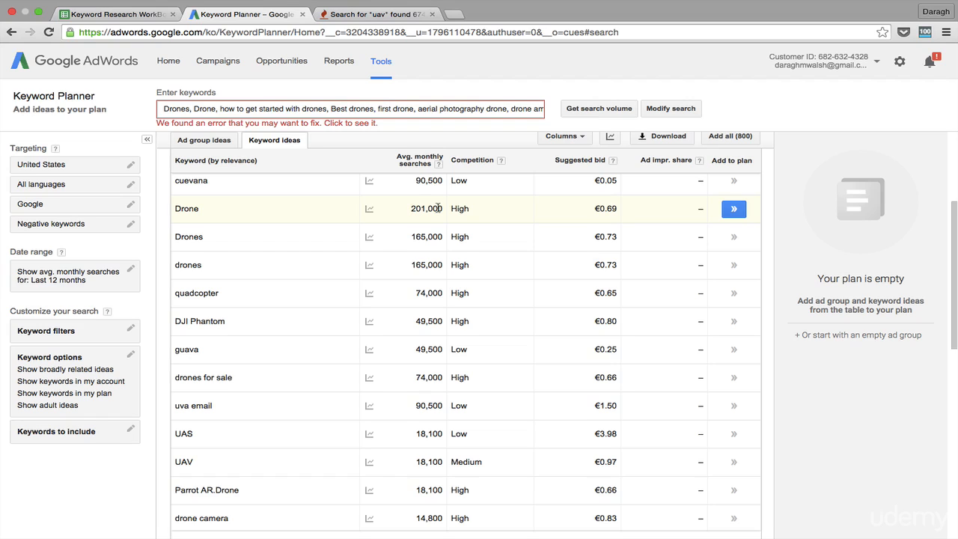
{"action": "left_click_drag", "start_coordinate": [410, 208], "coordinate": [445, 209]}
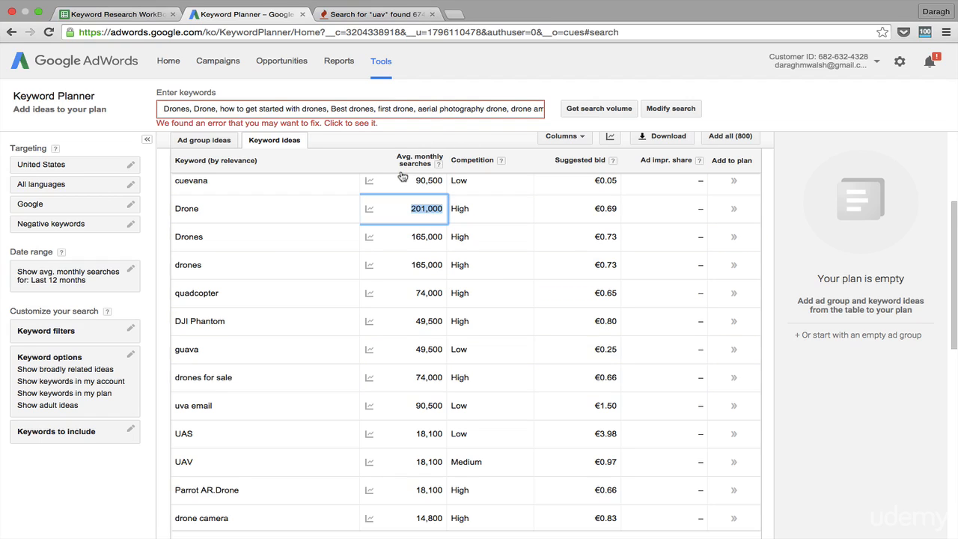
{"action": "scroll", "coordinate": [408, 273], "scroll_direction": "down", "scroll_amount": 3}
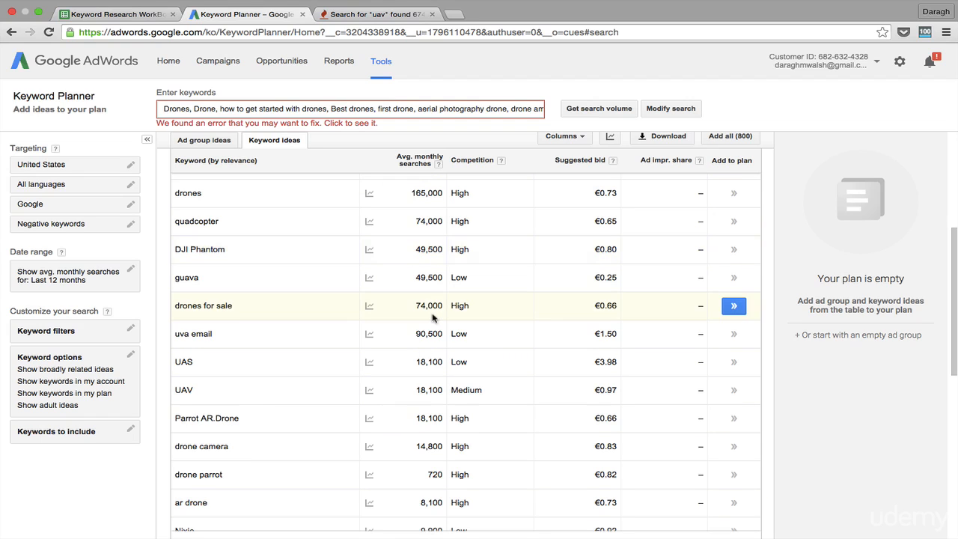
{"action": "scroll", "coordinate": [433, 315], "scroll_direction": "down", "scroll_amount": 1}
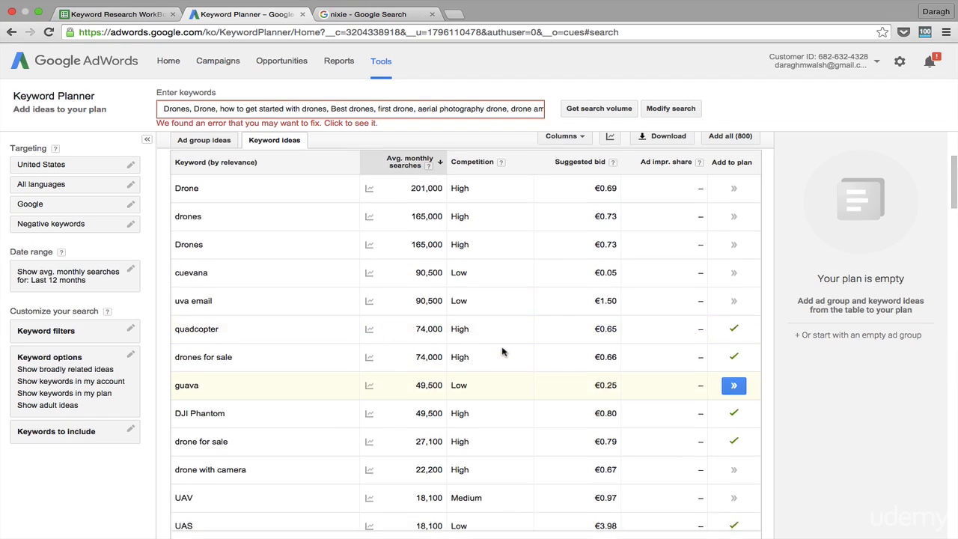
Step: Sort the keyword ideas by average monthly searches, highest first
{"action": "scroll", "coordinate": [505, 351], "scroll_direction": "up", "scroll_amount": 1}
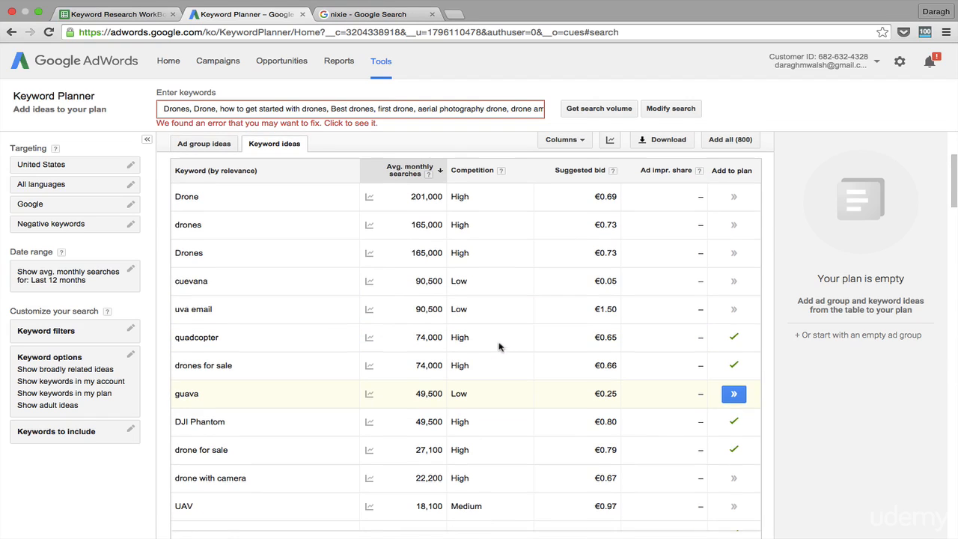
{"action": "scroll", "coordinate": [502, 351], "scroll_direction": "up", "scroll_amount": 3}
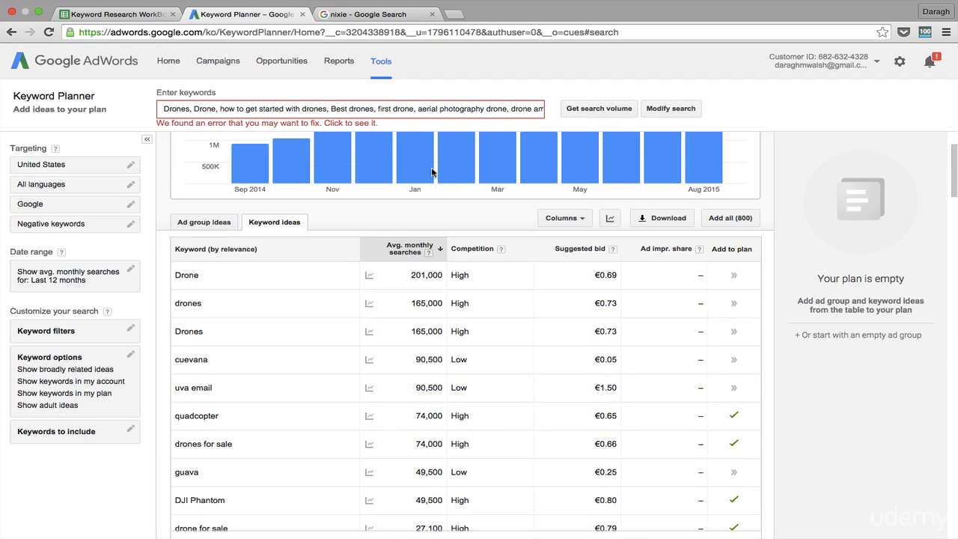
{"action": "left_click", "coordinate": [409, 250]}
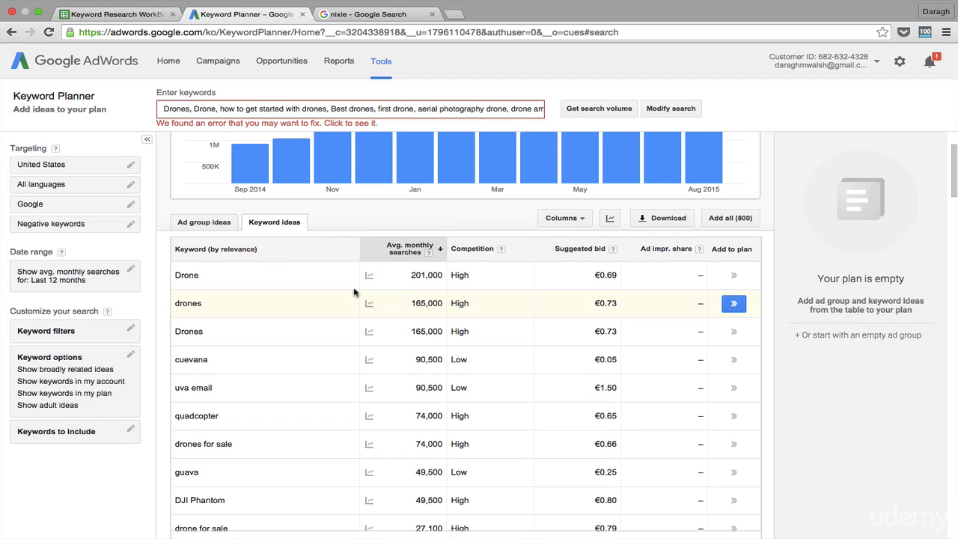
Step: Add the keyword "quadcopter" from the sorted keyword ideas to the plan
{"action": "scroll", "coordinate": [272, 308], "scroll_direction": "down", "scroll_amount": 3}
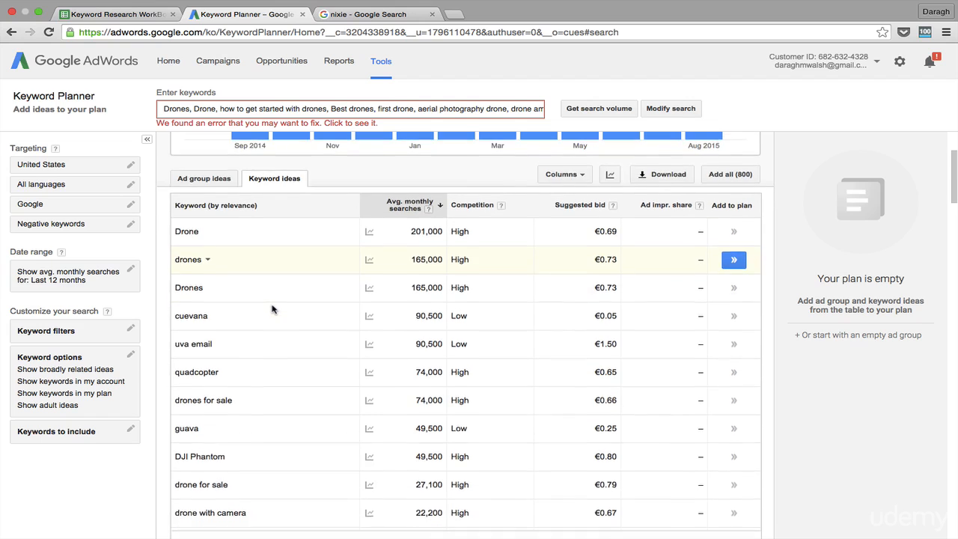
{"action": "scroll", "coordinate": [272, 308], "scroll_direction": "down", "scroll_amount": 1}
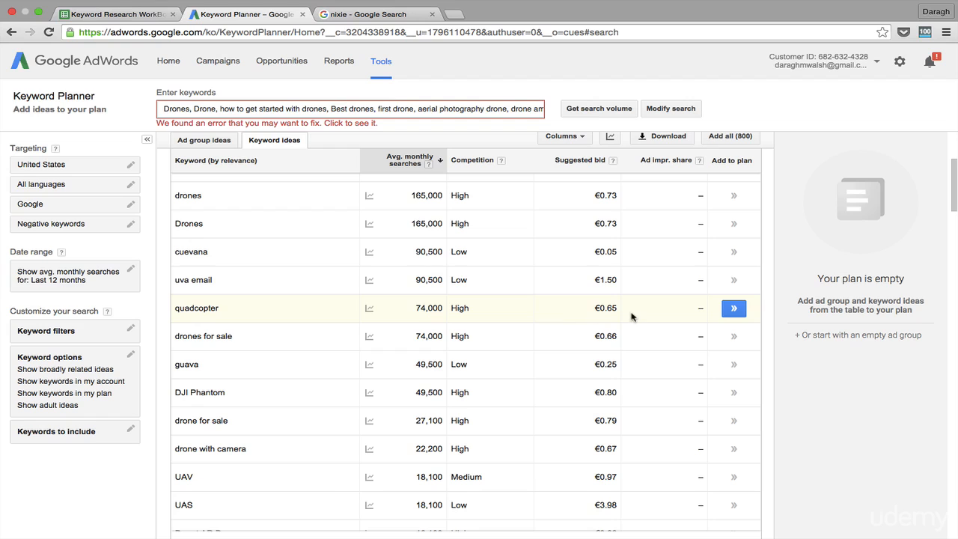
{"action": "left_click", "coordinate": [736, 309]}
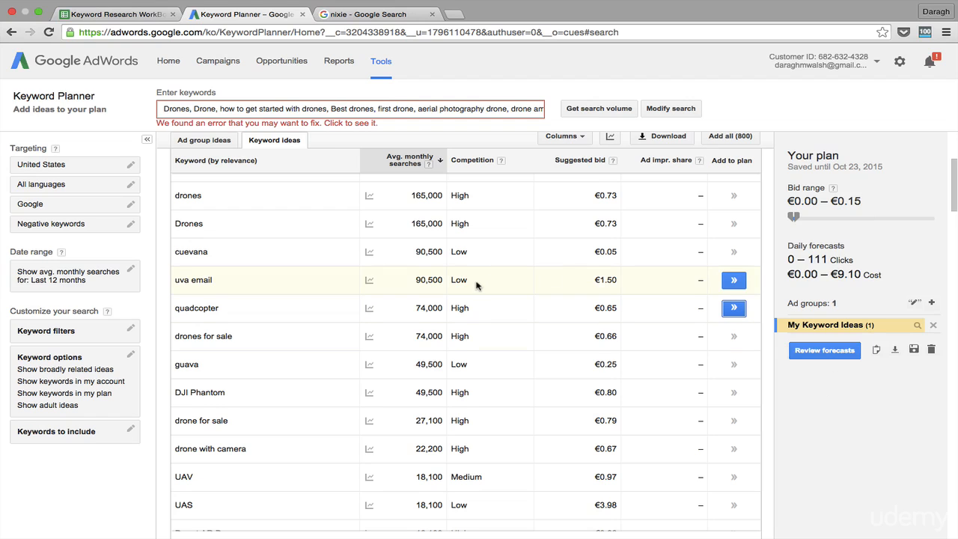
{"action": "scroll", "coordinate": [483, 285], "scroll_direction": "down", "scroll_amount": 2}
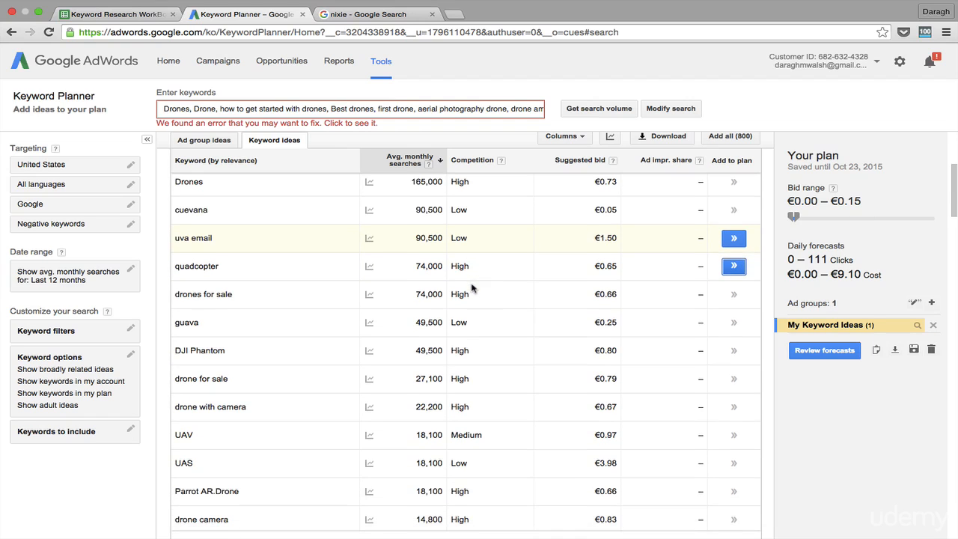
Step: Add the keyword "drones for sale" from the sorted keyword ideas to the plan
{"action": "scroll", "coordinate": [472, 287], "scroll_direction": "down", "scroll_amount": 1}
{"action": "left_click", "coordinate": [734, 277]}
{"action": "scroll", "coordinate": [387, 299], "scroll_direction": "down", "scroll_amount": 1}
{"action": "scroll", "coordinate": [386, 299], "scroll_direction": "down", "scroll_amount": 2}
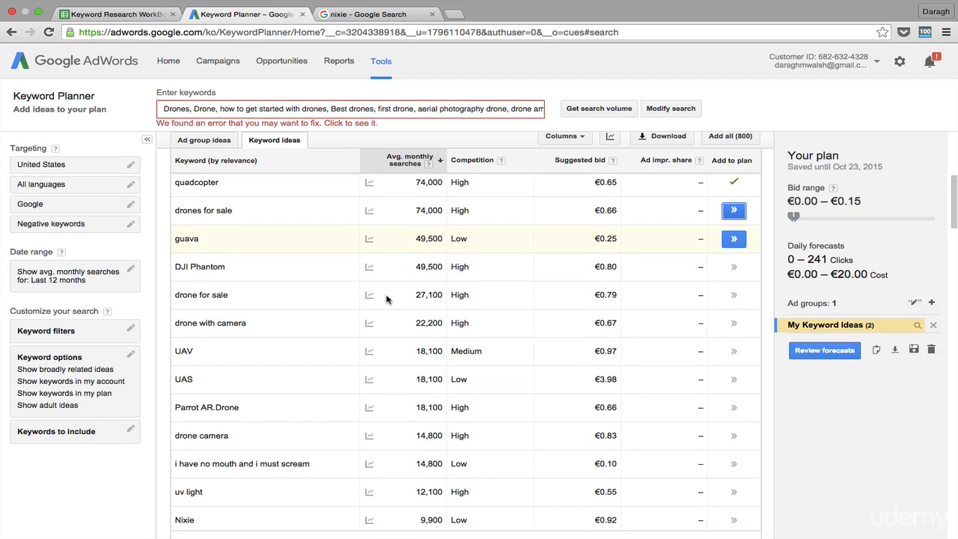
Step: Add the keywords "UAS" and "Parrot AR.Drone" from the keyword ideas to the plan
{"action": "scroll", "coordinate": [386, 299], "scroll_direction": "down", "scroll_amount": 2}
{"action": "scroll", "coordinate": [387, 300], "scroll_direction": "down", "scroll_amount": 2}
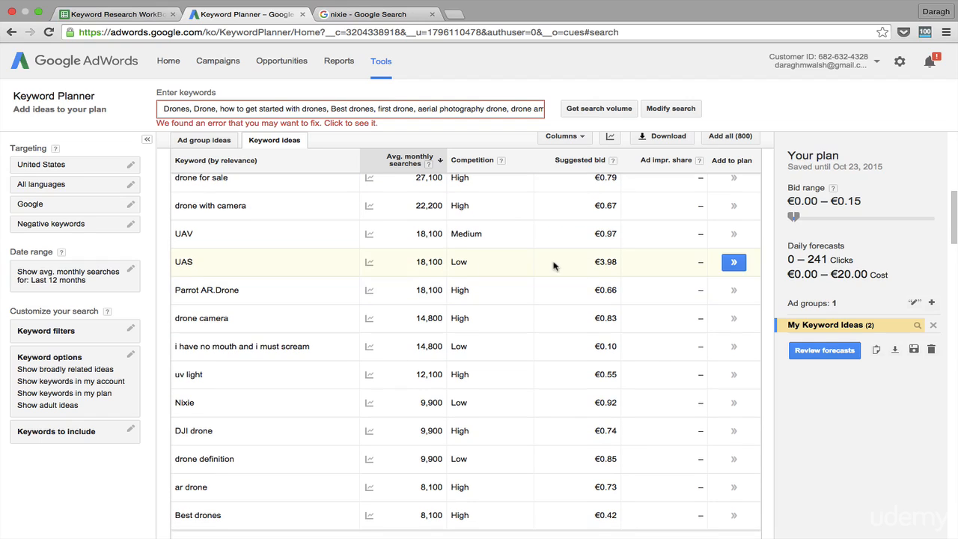
{"action": "left_click", "coordinate": [733, 263]}
{"action": "left_click", "coordinate": [731, 293]}
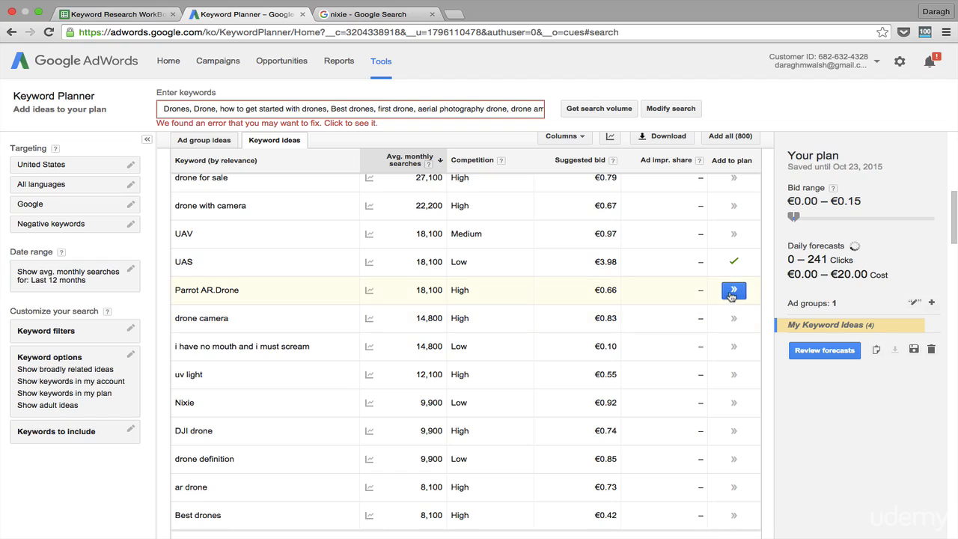
{"action": "left_click", "coordinate": [740, 290]}
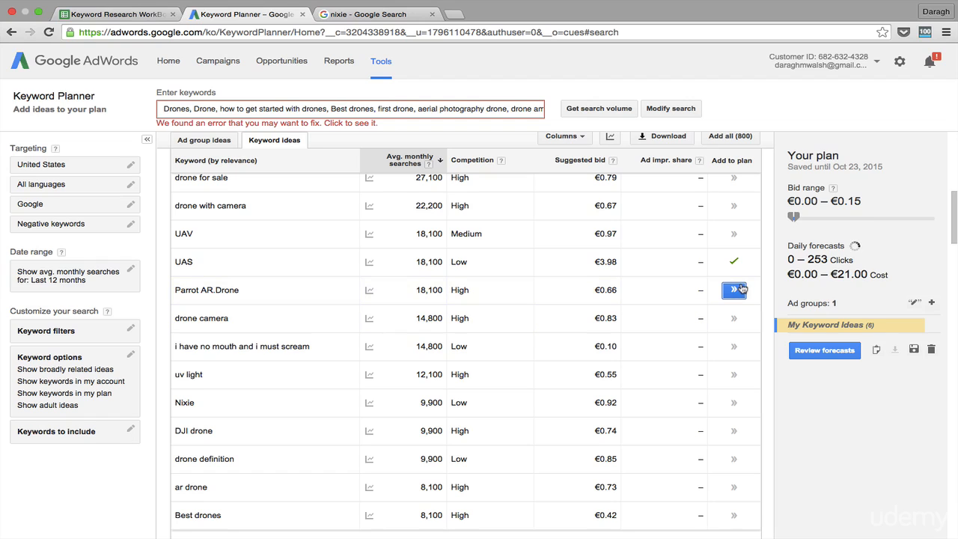
Step: Add the keywords "drone camera" and "Nixie" to the plan, and briefly check the open Google search results for nixie
{"action": "scroll", "coordinate": [742, 289], "scroll_direction": "down", "scroll_amount": 1}
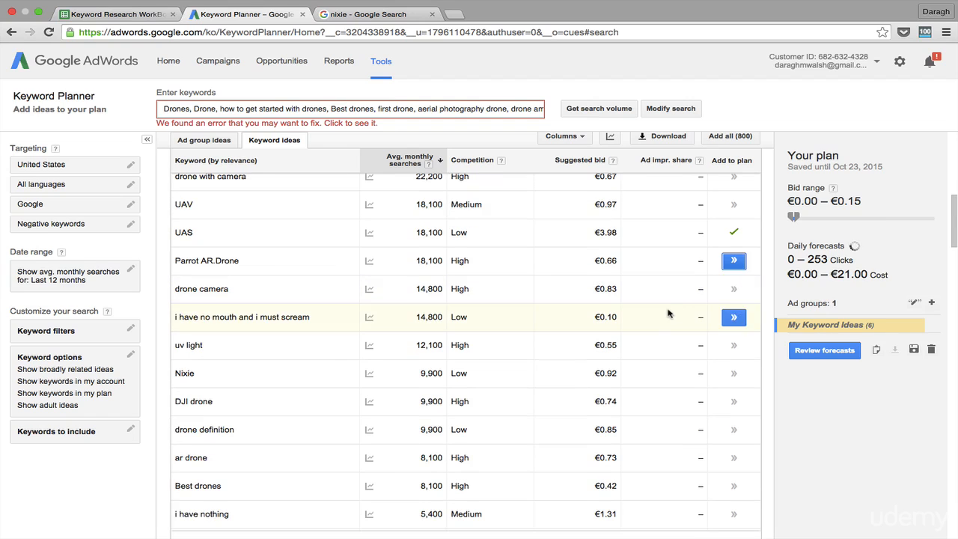
{"action": "left_click", "coordinate": [734, 289]}
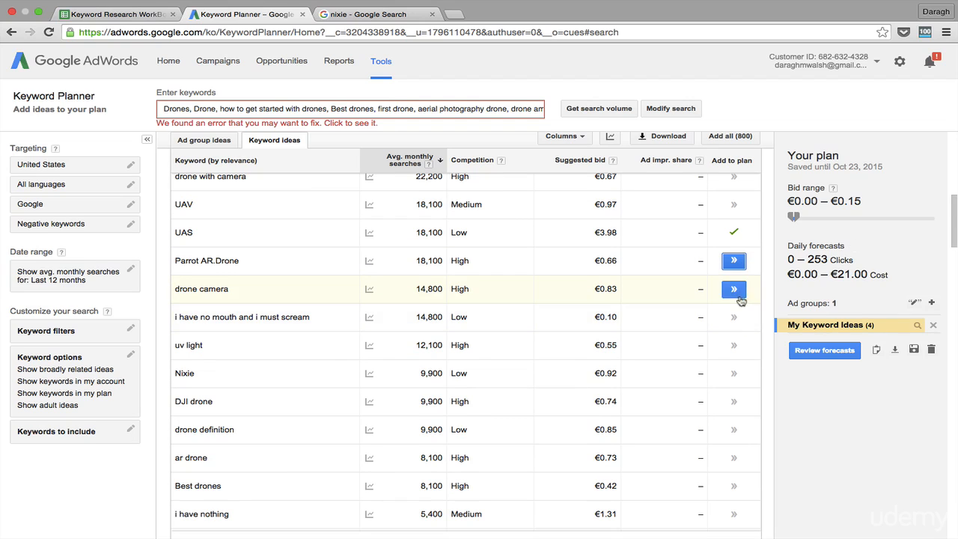
{"action": "left_click", "coordinate": [734, 374]}
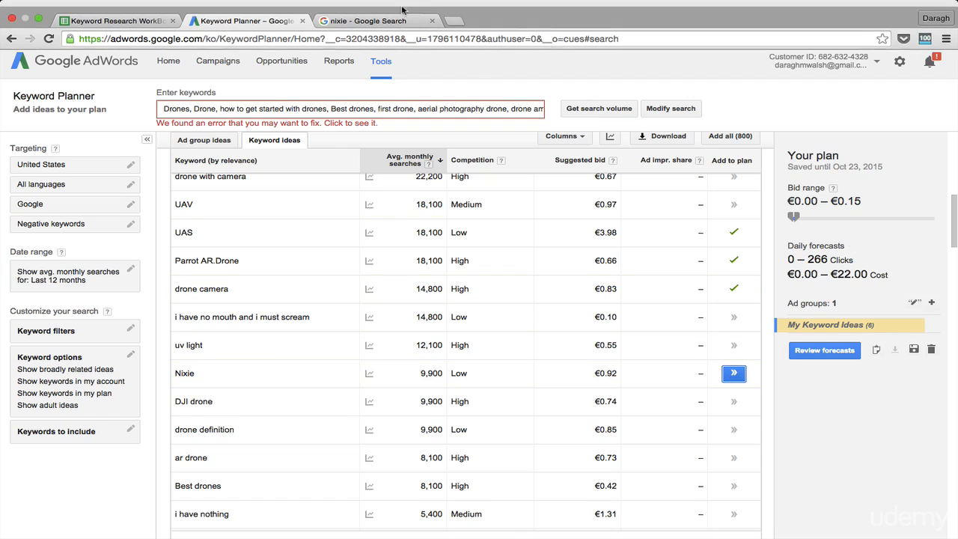
{"action": "left_click", "coordinate": [386, 20]}
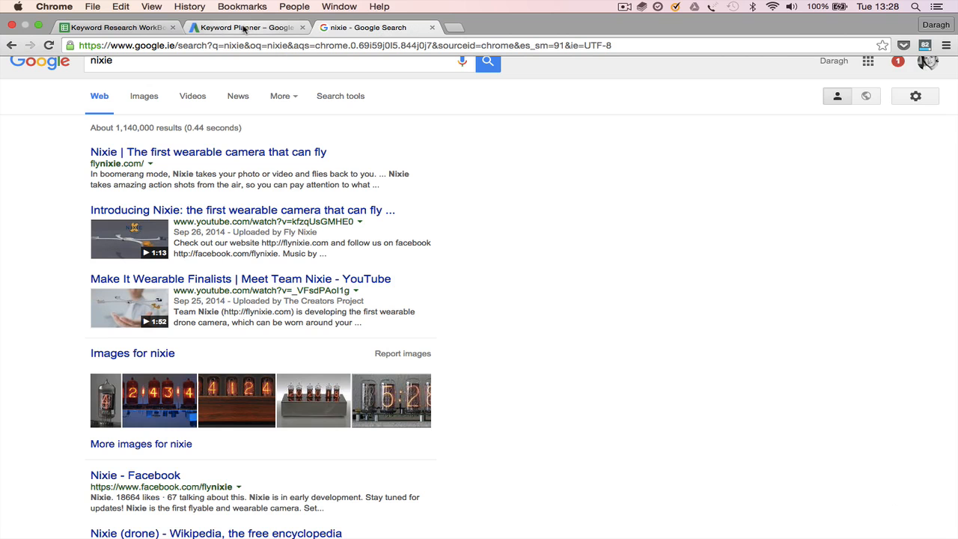
{"action": "left_click", "coordinate": [243, 28]}
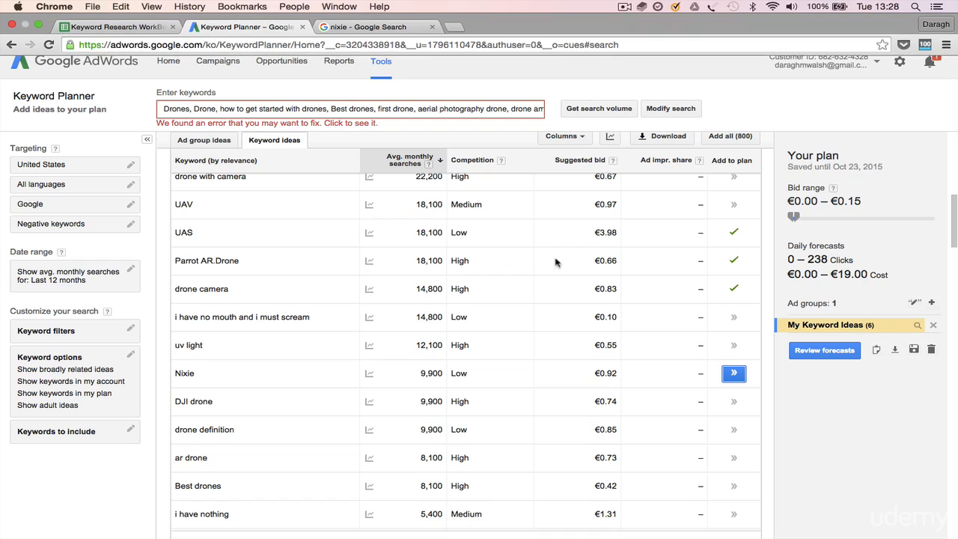
Step: Add the keywords "ar drone" and "Best drones" from the keyword ideas to the plan
{"action": "scroll", "coordinate": [644, 345], "scroll_direction": "down", "scroll_amount": 1}
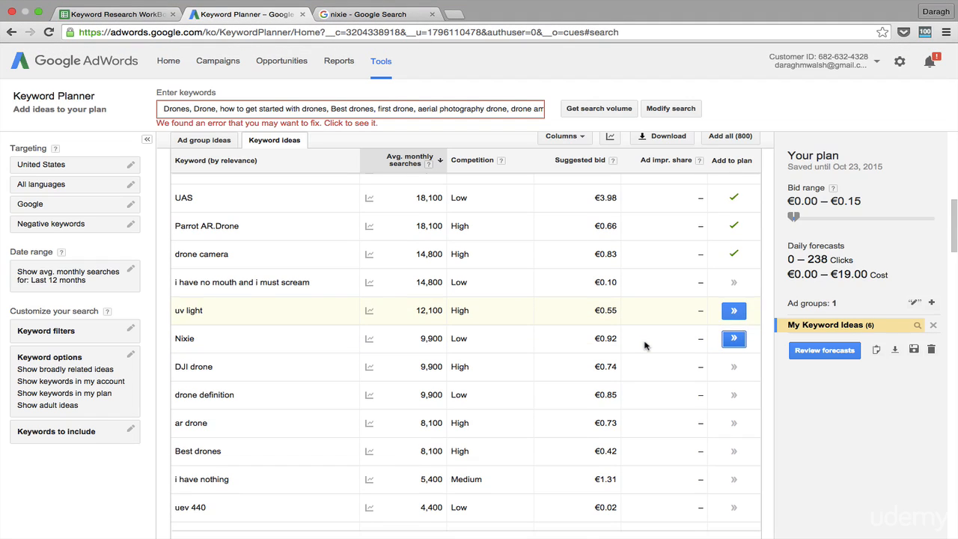
{"action": "scroll", "coordinate": [645, 346], "scroll_direction": "down", "scroll_amount": 1}
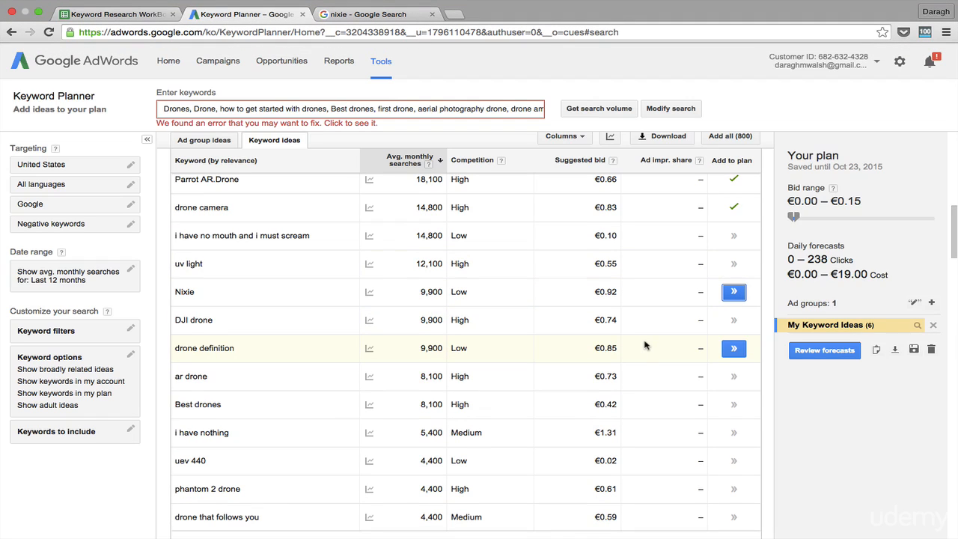
{"action": "scroll", "coordinate": [645, 345], "scroll_direction": "down", "scroll_amount": 2}
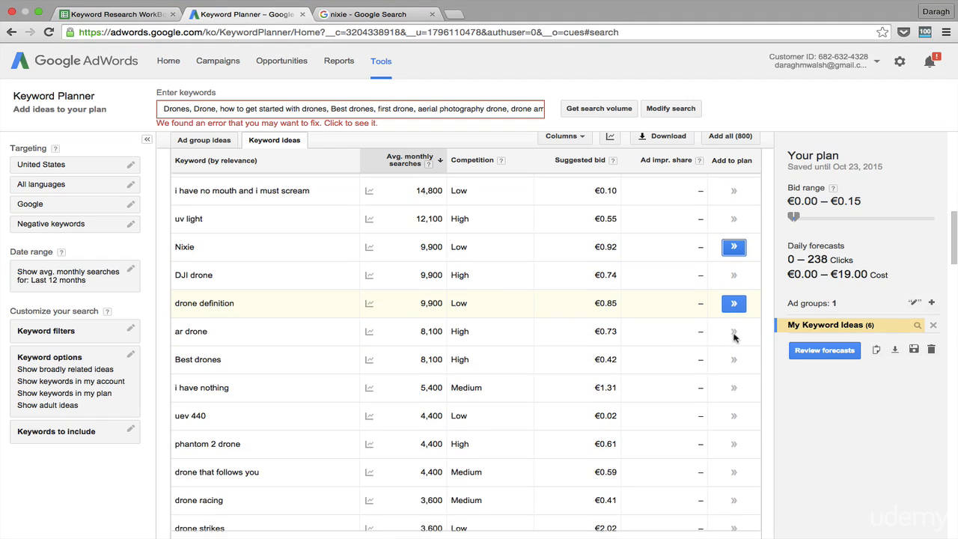
{"action": "left_click", "coordinate": [734, 335]}
{"action": "scroll", "coordinate": [735, 337], "scroll_direction": "down", "scroll_amount": 2}
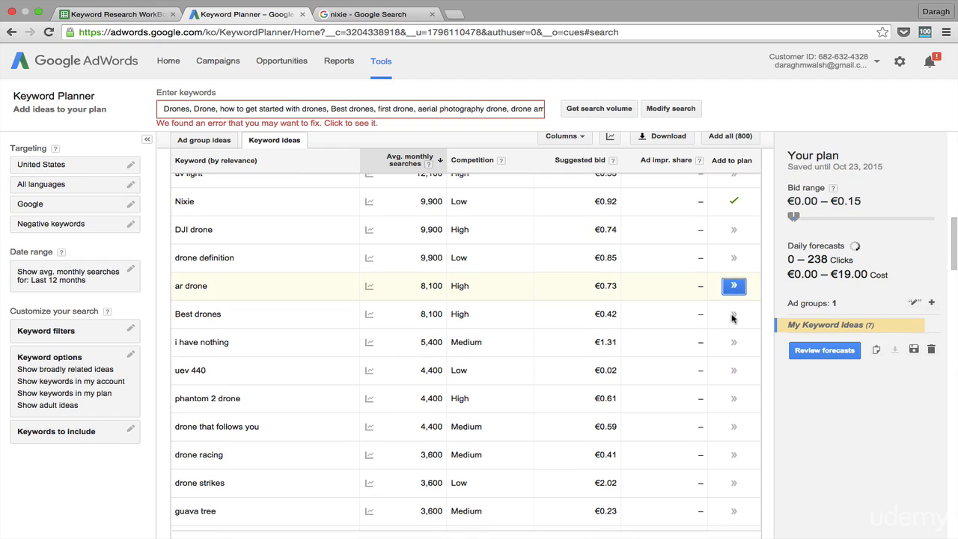
{"action": "left_click", "coordinate": [732, 319]}
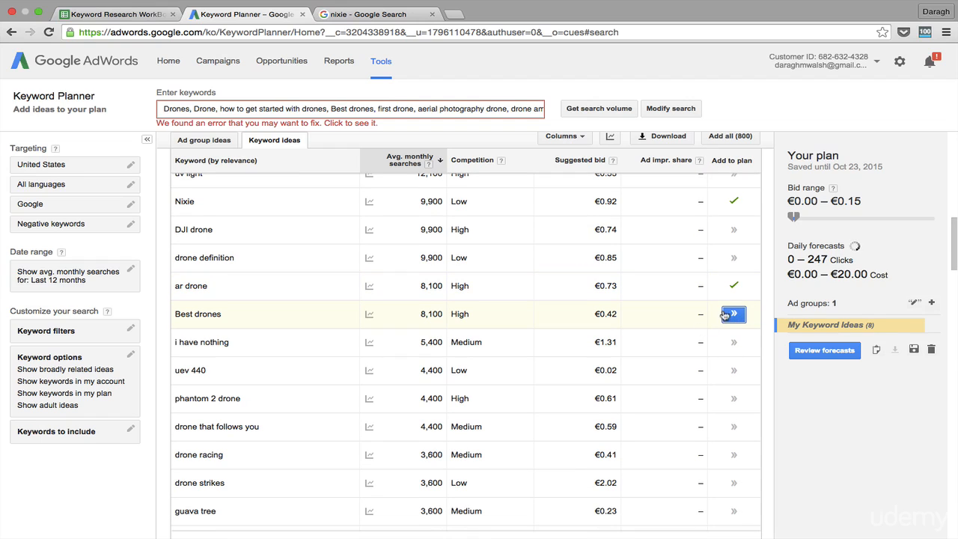
Step: Add the keyword "drone that follows you" to the plan
{"action": "scroll", "coordinate": [730, 314], "scroll_direction": "down", "scroll_amount": 1}
{"action": "scroll", "coordinate": [730, 314], "scroll_direction": "down", "scroll_amount": 3}
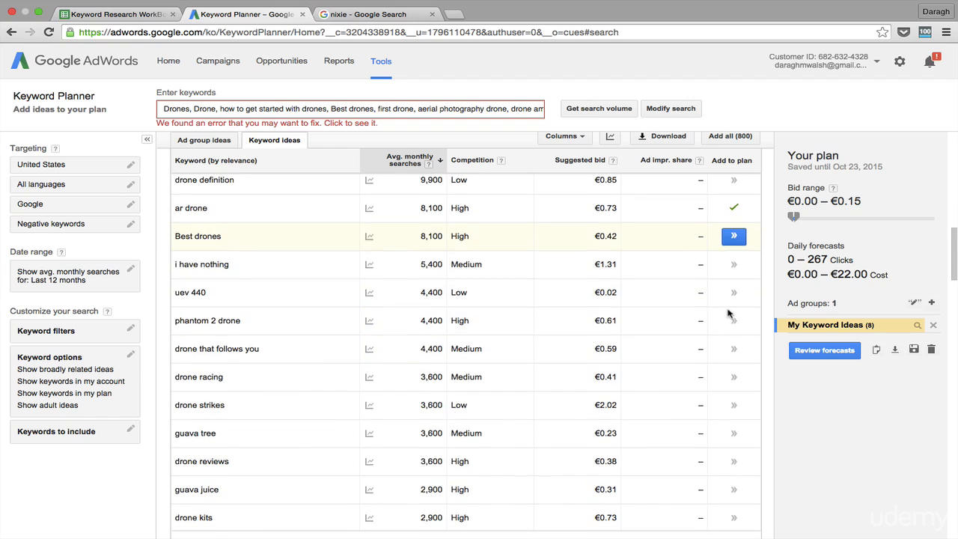
{"action": "left_click", "coordinate": [734, 349]}
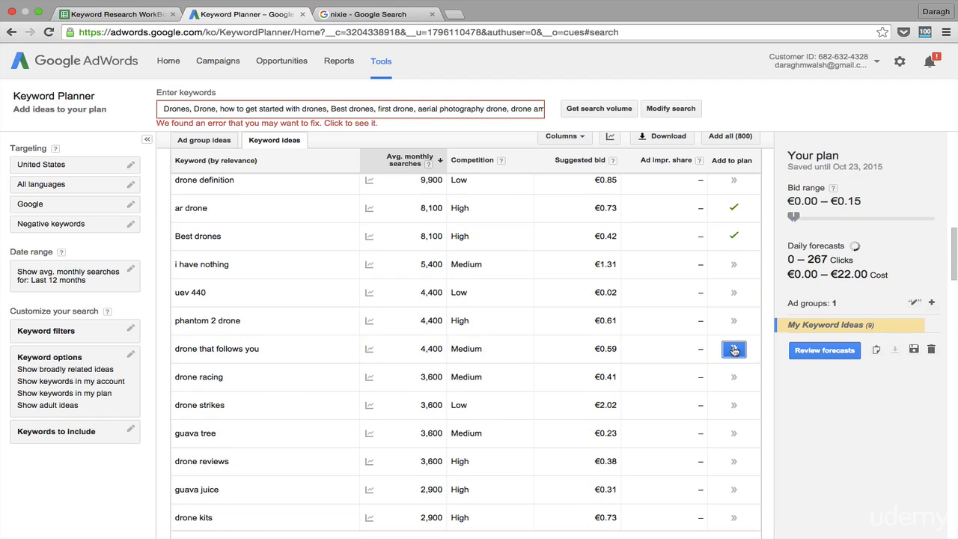
Step: Add the keyword "drone reviews" from further down the keyword ideas to the plan
{"action": "scroll", "coordinate": [549, 342], "scroll_direction": "down", "scroll_amount": 2}
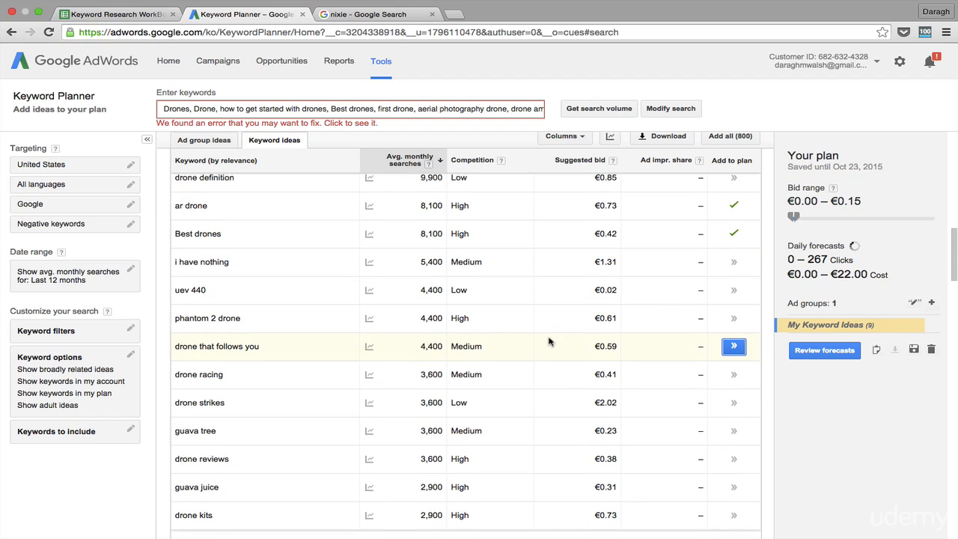
{"action": "scroll", "coordinate": [549, 341], "scroll_direction": "down", "scroll_amount": 3}
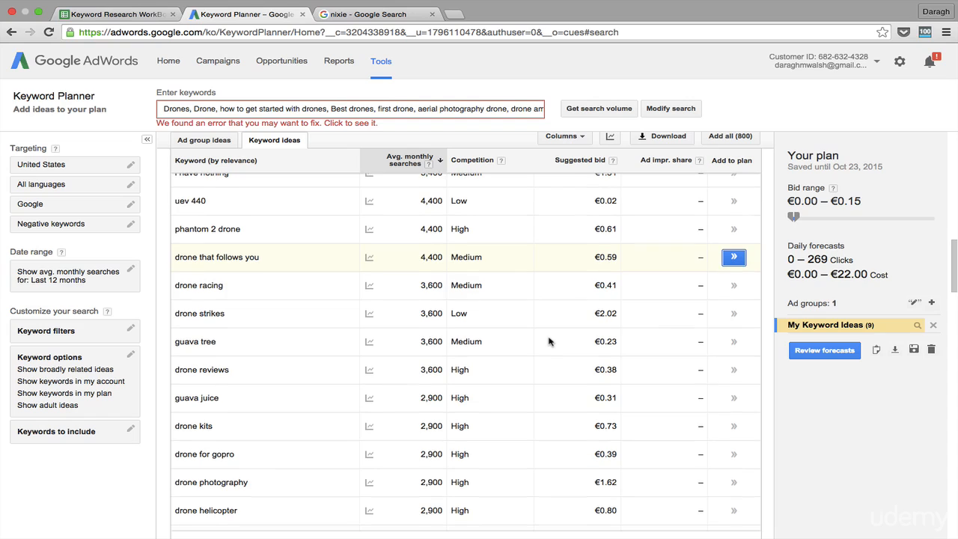
{"action": "scroll", "coordinate": [549, 342], "scroll_direction": "down", "scroll_amount": 1}
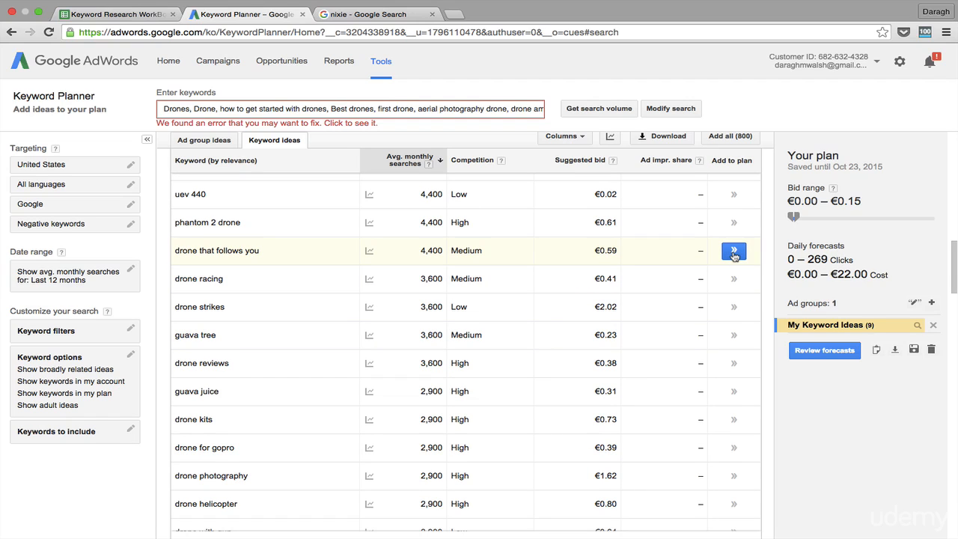
{"action": "scroll", "coordinate": [735, 256], "scroll_direction": "down", "scroll_amount": 1}
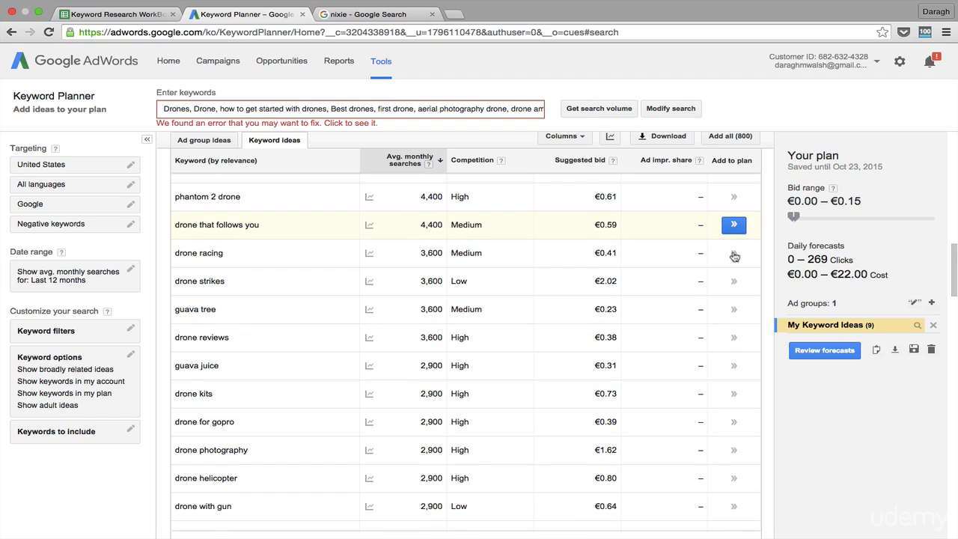
{"action": "scroll", "coordinate": [735, 256], "scroll_direction": "down", "scroll_amount": 3}
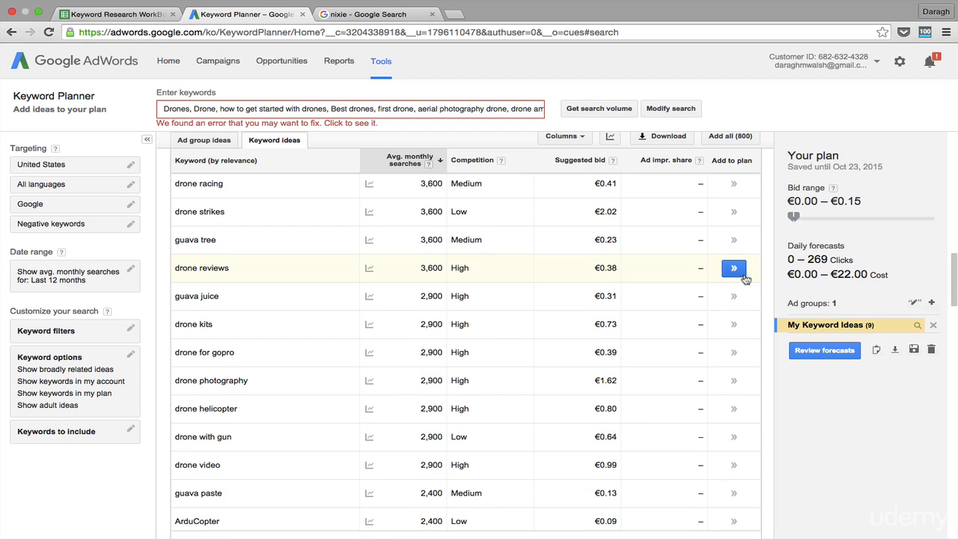
{"action": "left_click", "coordinate": [734, 269]}
Step: Add the keywords "ArduCopter" and "drone gopro" from the keyword ideas to the plan
{"action": "scroll", "coordinate": [691, 284], "scroll_direction": "down", "scroll_amount": 2}
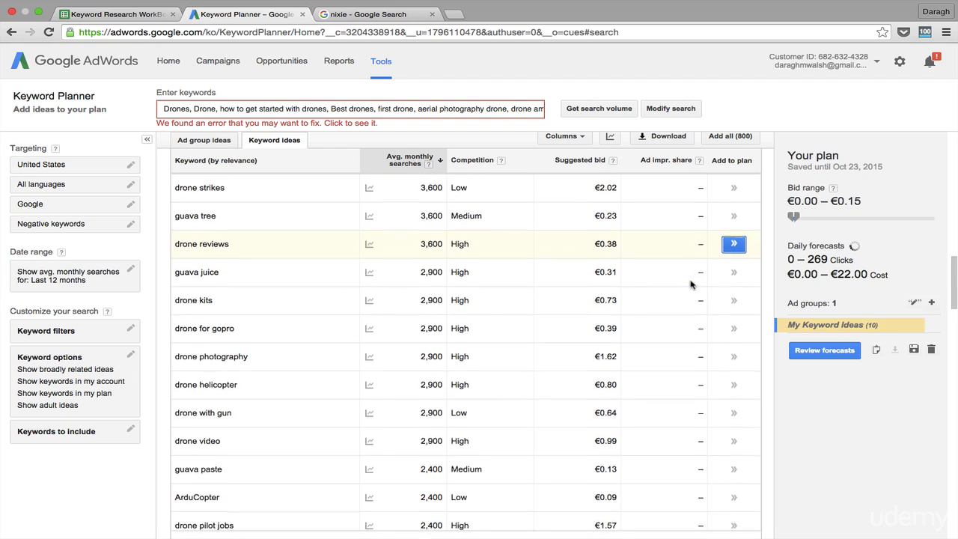
{"action": "scroll", "coordinate": [691, 284], "scroll_direction": "down", "scroll_amount": 3}
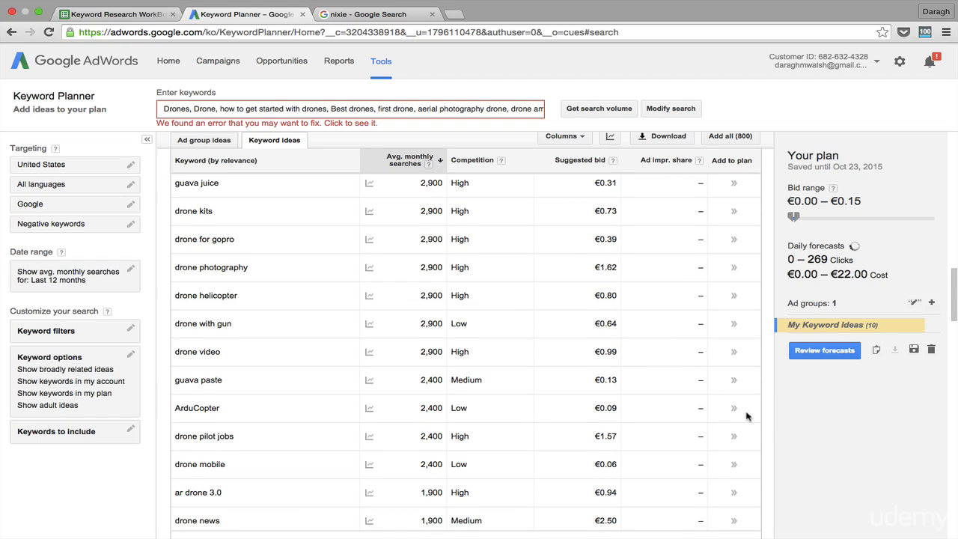
{"action": "scroll", "coordinate": [736, 413], "scroll_direction": "down", "scroll_amount": 1}
{"action": "scroll", "coordinate": [736, 412], "scroll_direction": "down", "scroll_amount": 2}
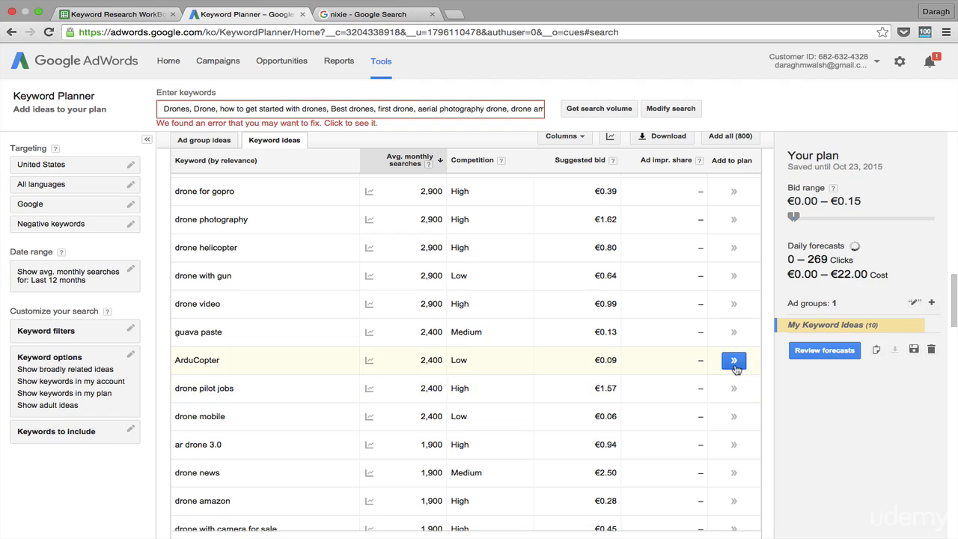
{"action": "left_click", "coordinate": [734, 361]}
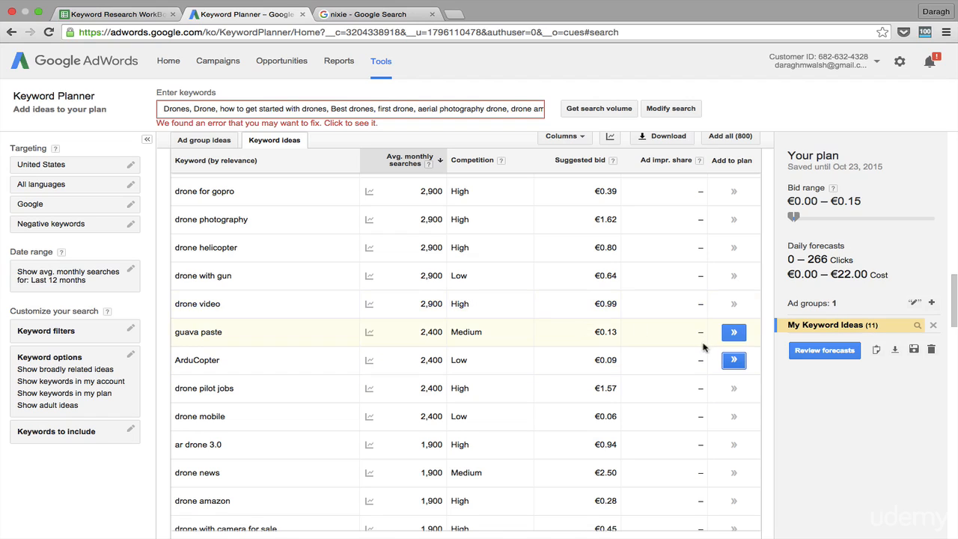
{"action": "scroll", "coordinate": [727, 361], "scroll_direction": "down", "scroll_amount": 3}
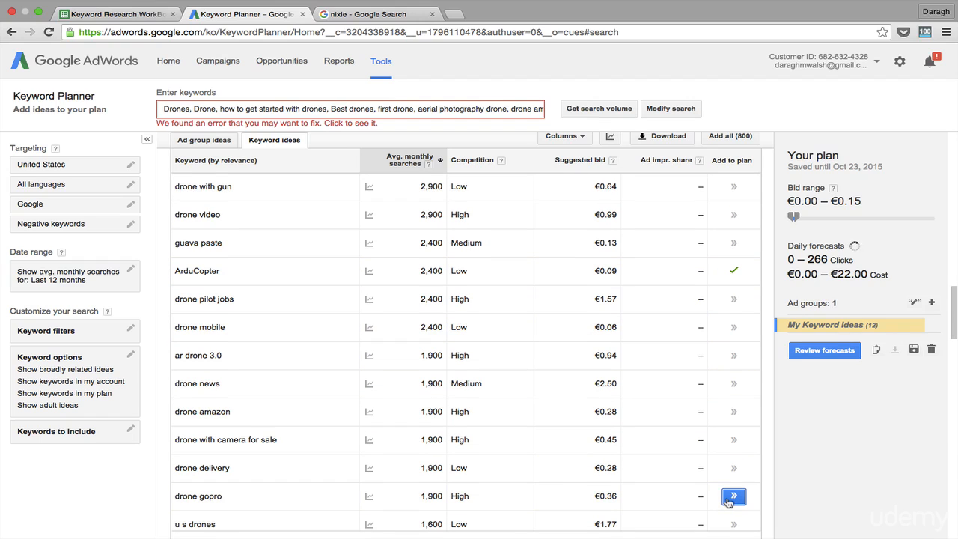
Step: Review the added and remaining keyword ideas back up to the highest-volume keywords and the monthly search trend chart
{"action": "scroll", "coordinate": [729, 502], "scroll_direction": "down", "scroll_amount": 1}
{"action": "scroll", "coordinate": [701, 309], "scroll_direction": "up", "scroll_amount": 3}
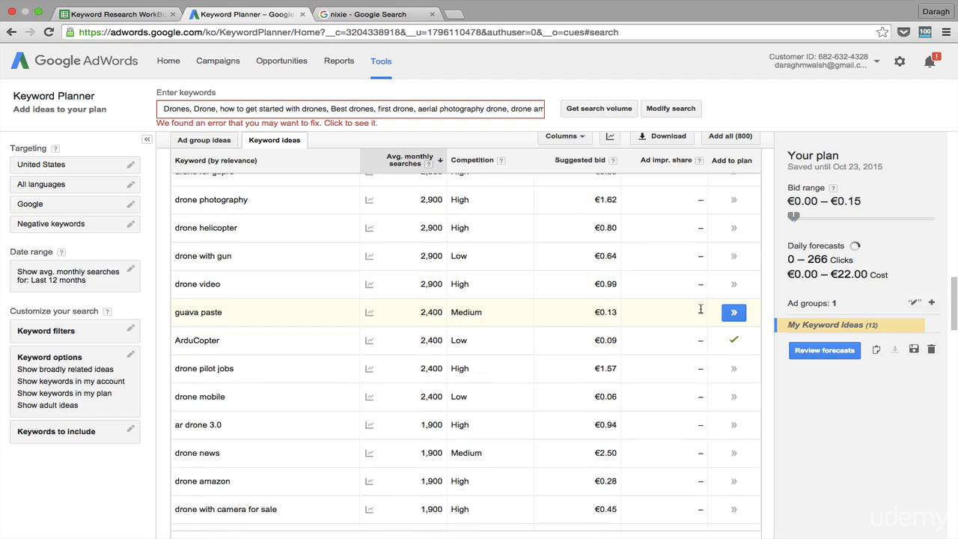
{"action": "scroll", "coordinate": [701, 309], "scroll_direction": "up", "scroll_amount": 6}
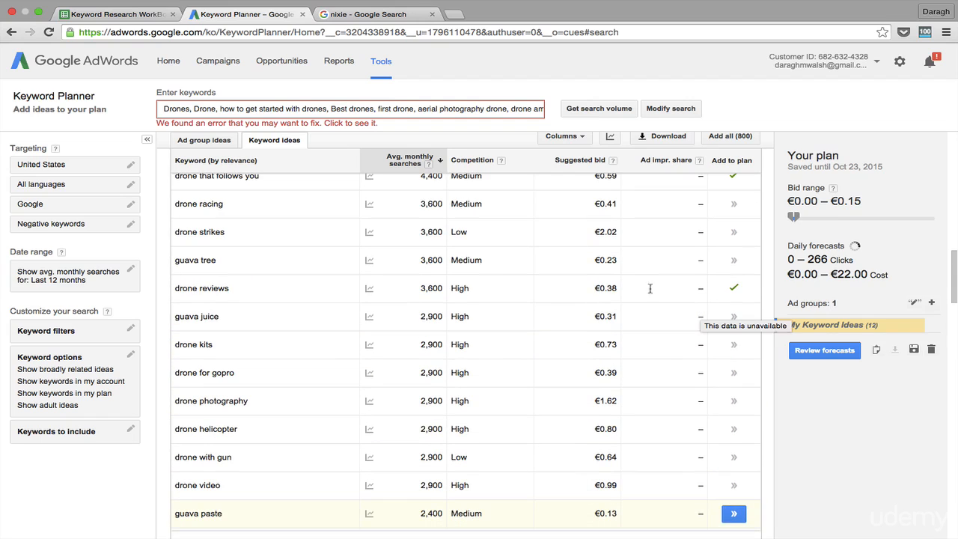
{"action": "scroll", "coordinate": [630, 269], "scroll_direction": "up", "scroll_amount": 10}
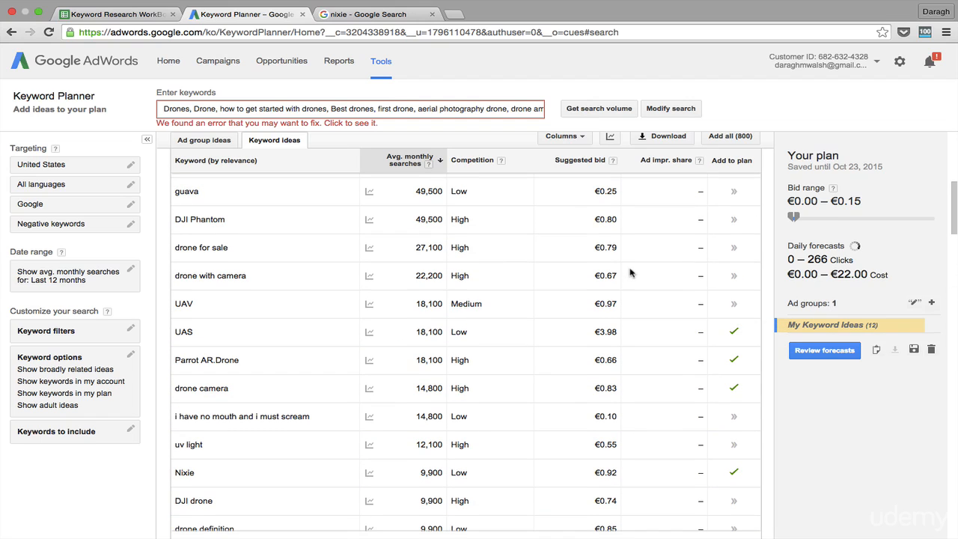
{"action": "scroll", "coordinate": [630, 273], "scroll_direction": "up", "scroll_amount": 6}
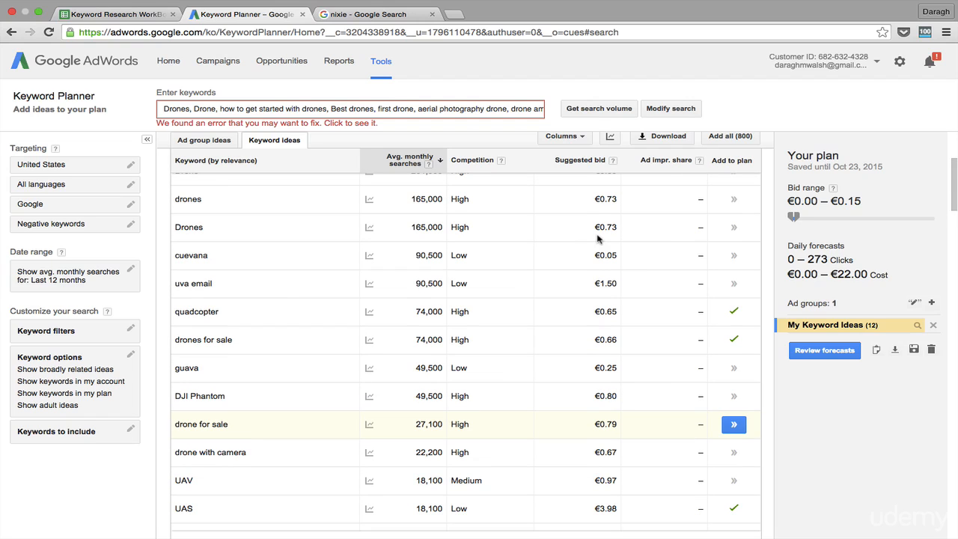
{"action": "scroll", "coordinate": [599, 240], "scroll_direction": "up", "scroll_amount": 6}
{"action": "scroll", "coordinate": [599, 231], "scroll_direction": "down", "scroll_amount": 2}
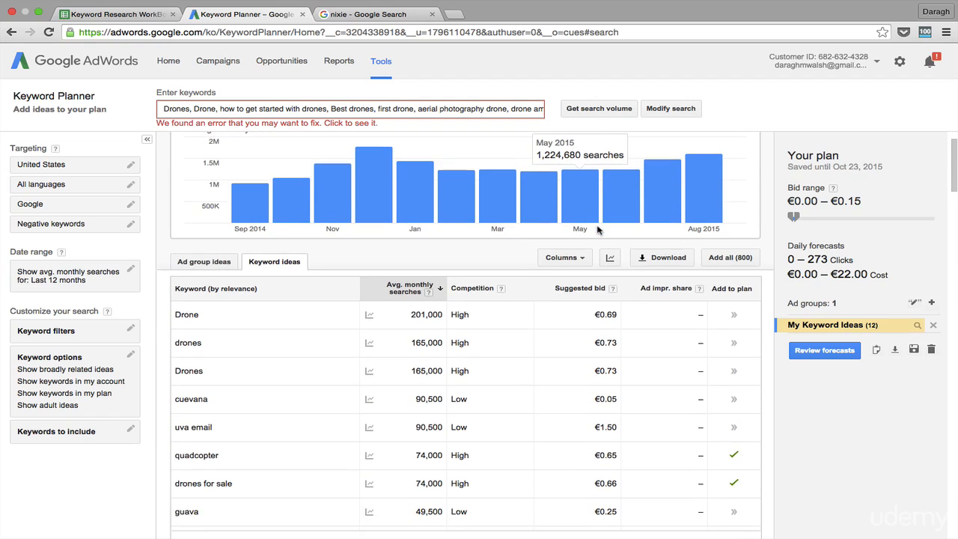
{"action": "scroll", "coordinate": [599, 231], "scroll_direction": "down", "scroll_amount": 2}
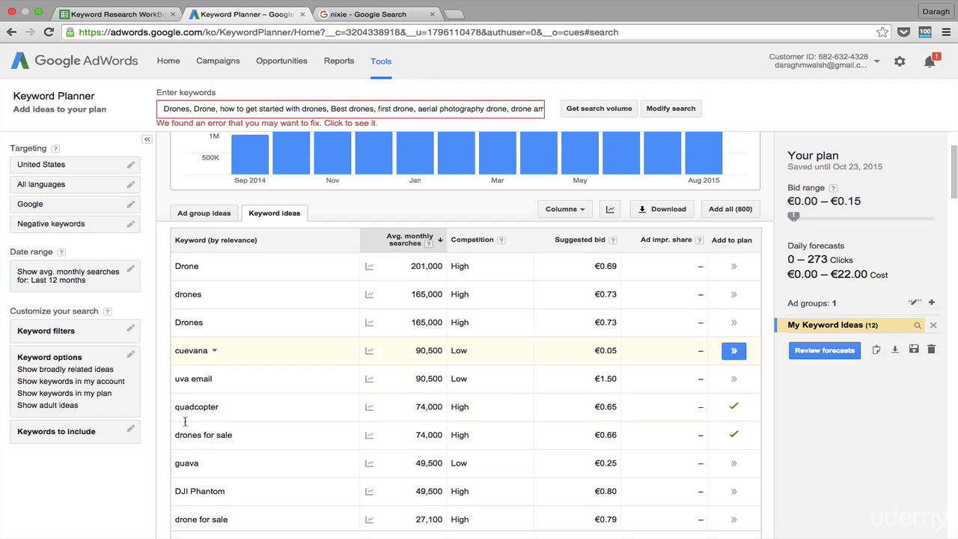
Step: Sort the keyword ideas by suggested bid, highest first, and examine the searches and bid for "drone insurance cost"
{"action": "left_click", "coordinate": [575, 238]}
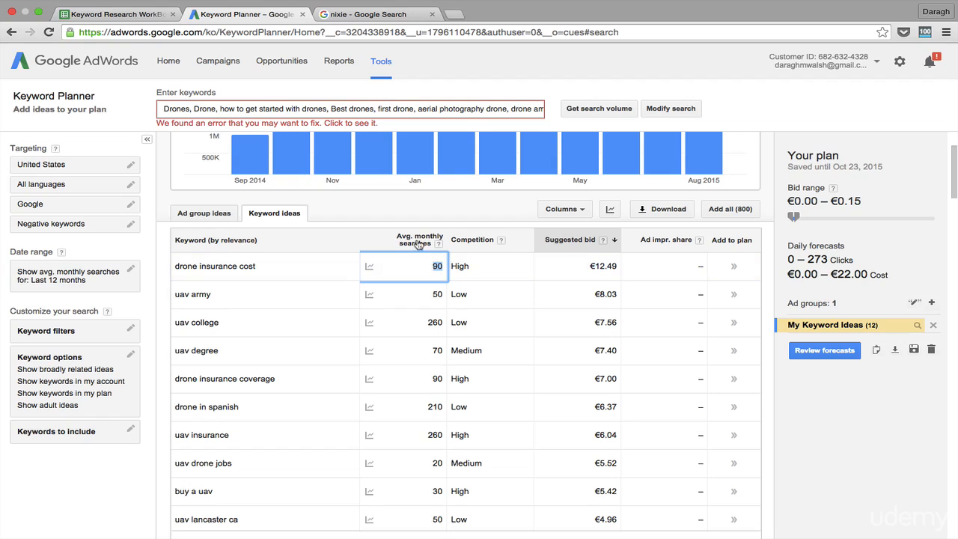
{"action": "left_click", "coordinate": [416, 209]}
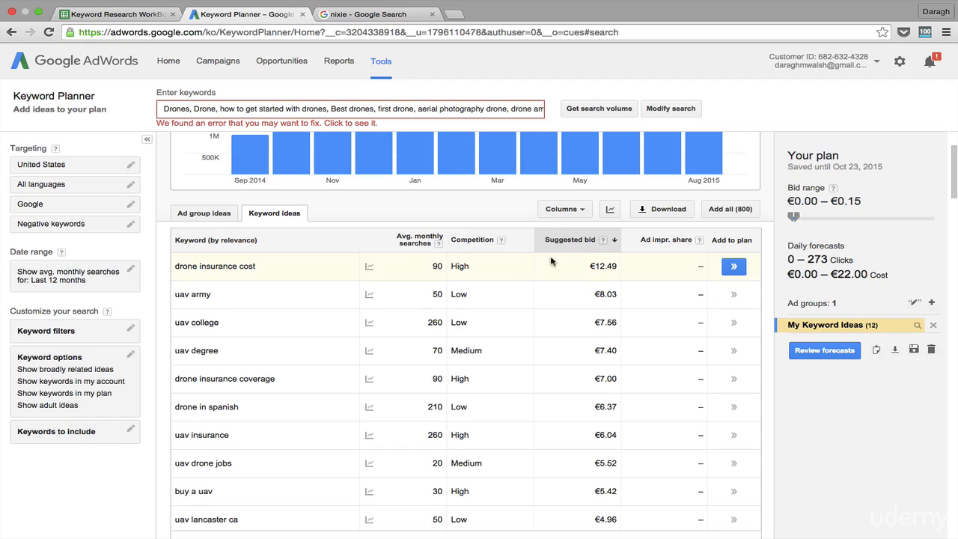
{"action": "left_click_drag", "start_coordinate": [593, 266], "coordinate": [608, 265]}
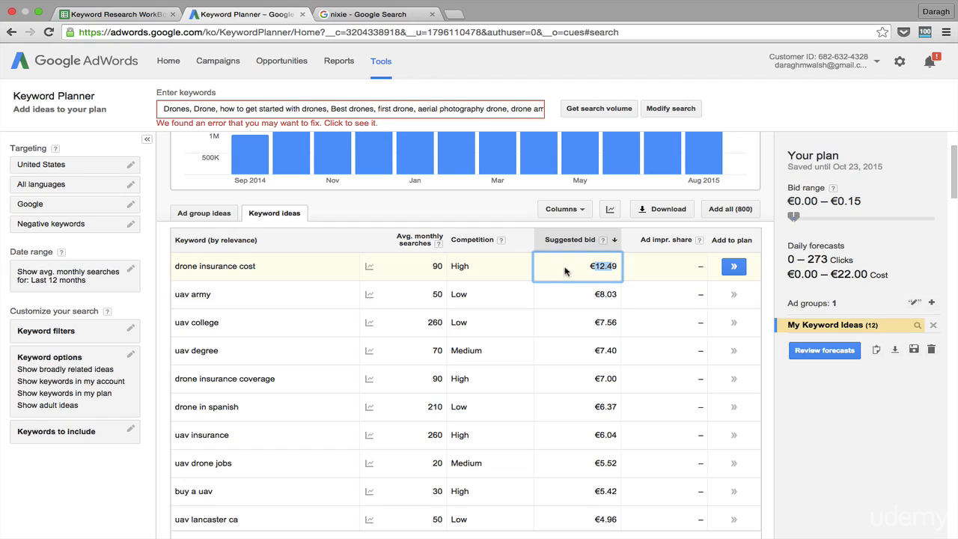
Step: Add the highest-bid keyword idea, "drone insurance cost", to the plan
{"action": "left_click", "coordinate": [485, 204]}
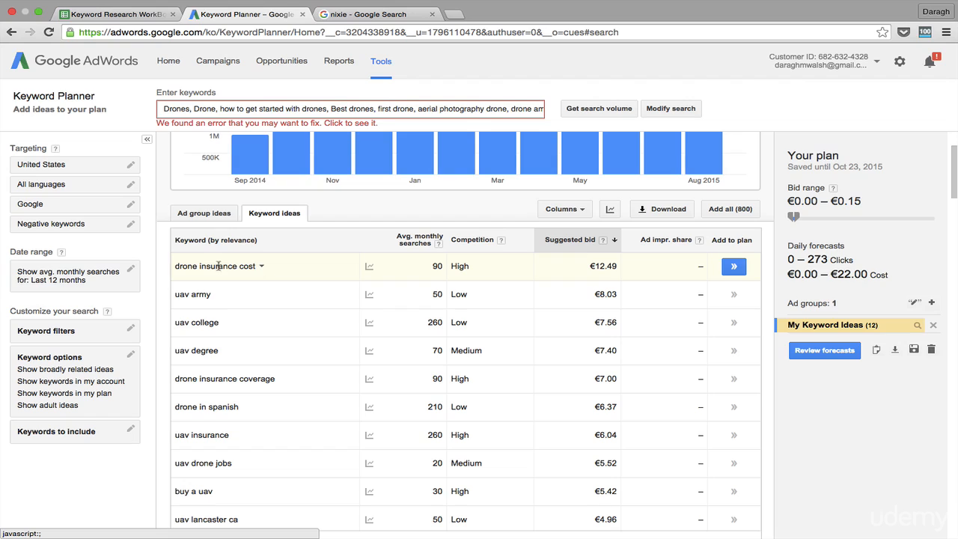
{"action": "left_click_drag", "start_coordinate": [176, 266], "coordinate": [243, 266]}
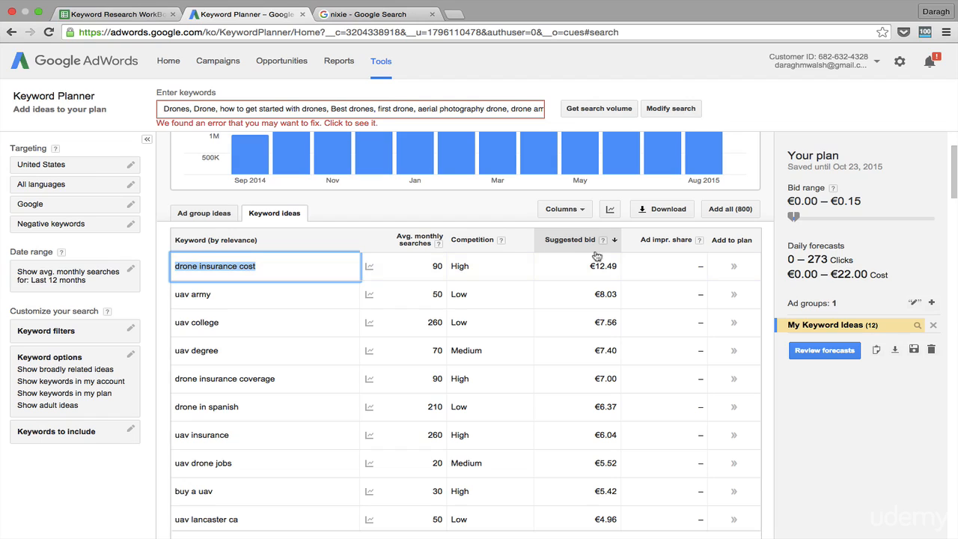
{"action": "scroll", "coordinate": [244, 264], "scroll_direction": "down", "scroll_amount": 3}
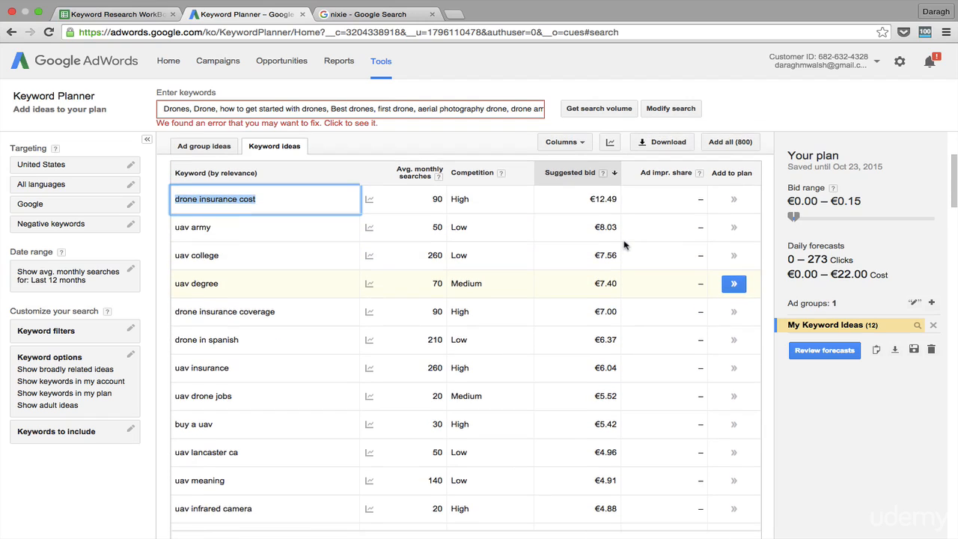
{"action": "left_click", "coordinate": [737, 205]}
Step: Add the other high-bid insurance keywords, "drone insurance coverage" and "uav insurance", to the plan
{"action": "scroll", "coordinate": [524, 263], "scroll_direction": "down", "scroll_amount": 1}
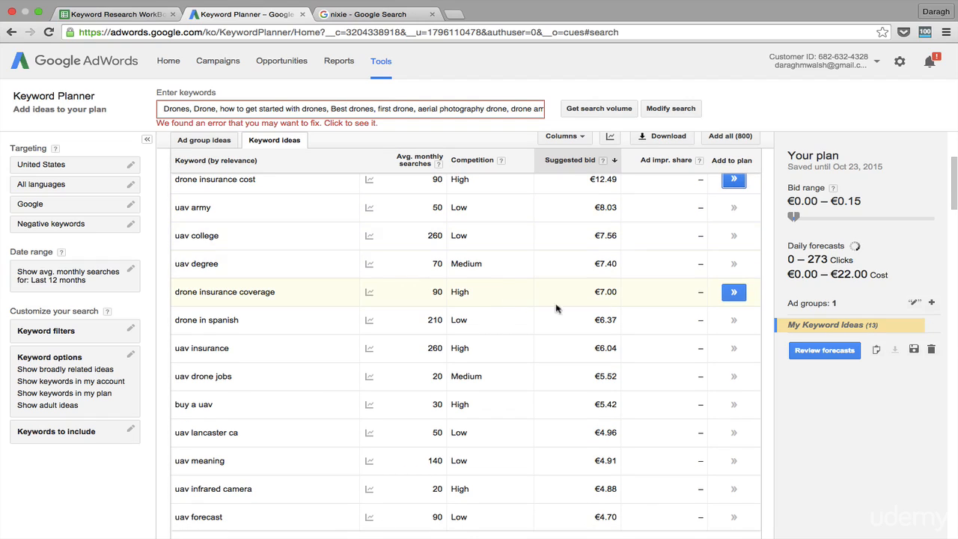
{"action": "left_click", "coordinate": [733, 294]}
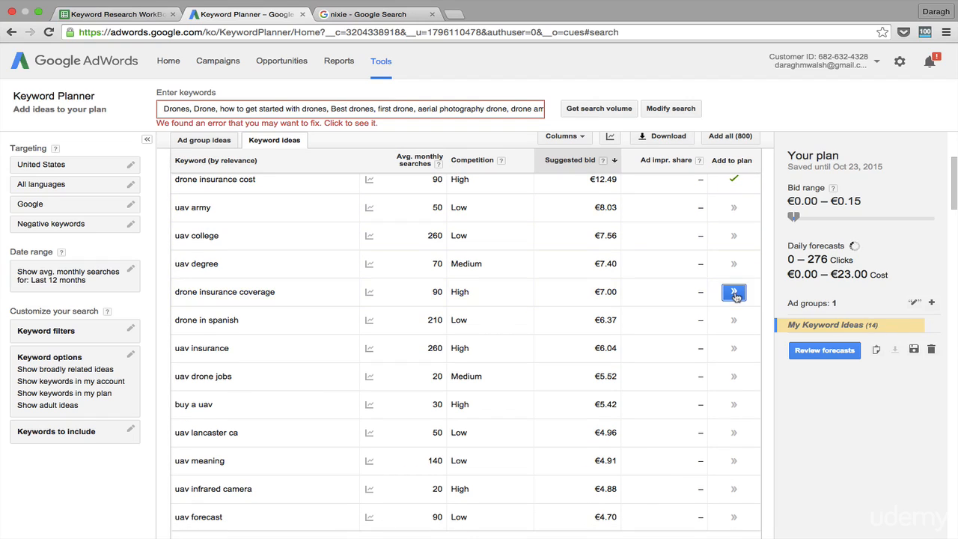
{"action": "scroll", "coordinate": [735, 297], "scroll_direction": "down", "scroll_amount": 3}
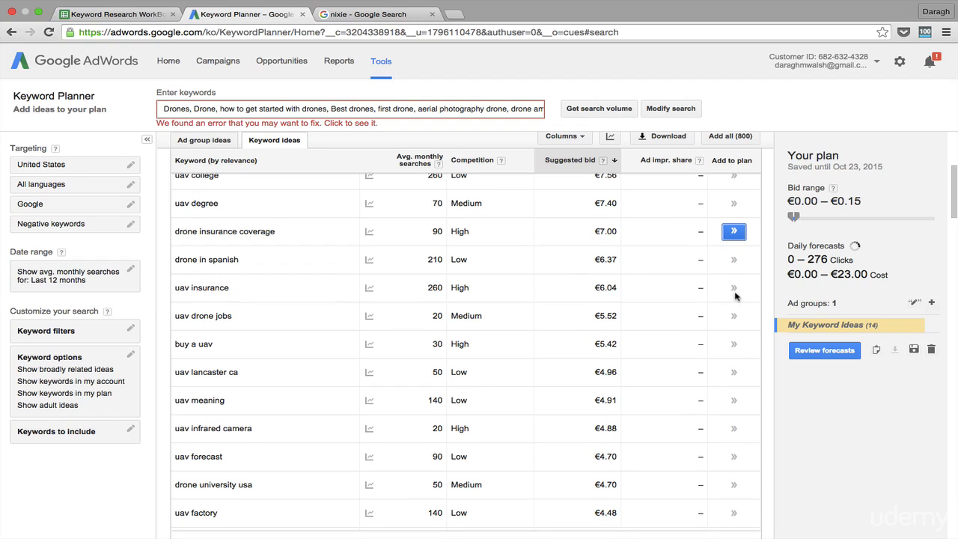
{"action": "left_click", "coordinate": [732, 289]}
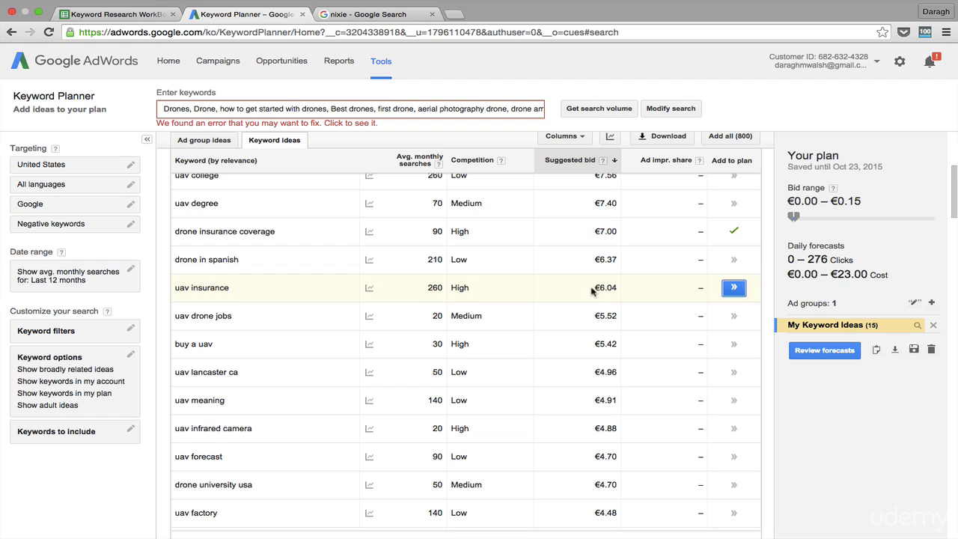
{"action": "scroll", "coordinate": [608, 289], "scroll_direction": "up", "scroll_amount": 2}
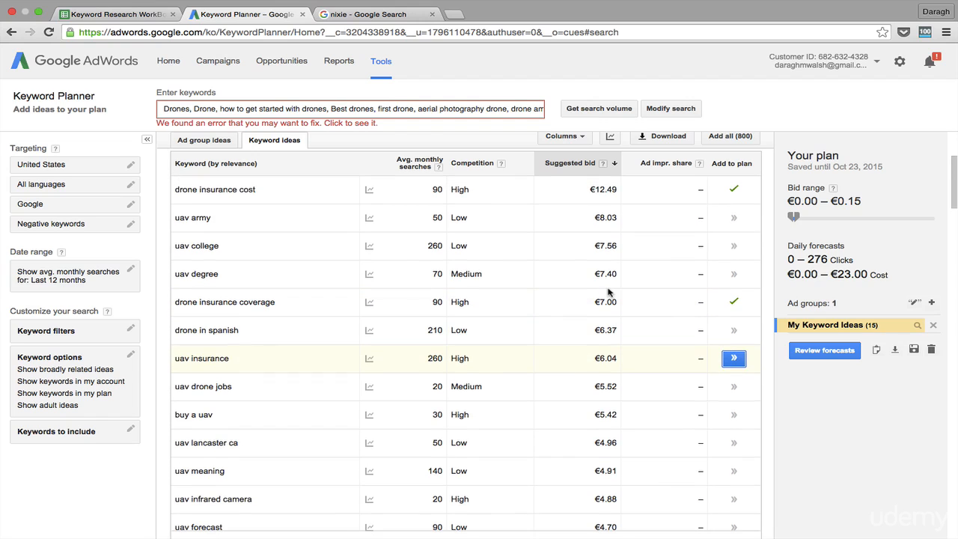
{"action": "scroll", "coordinate": [608, 292], "scroll_direction": "down", "scroll_amount": 1}
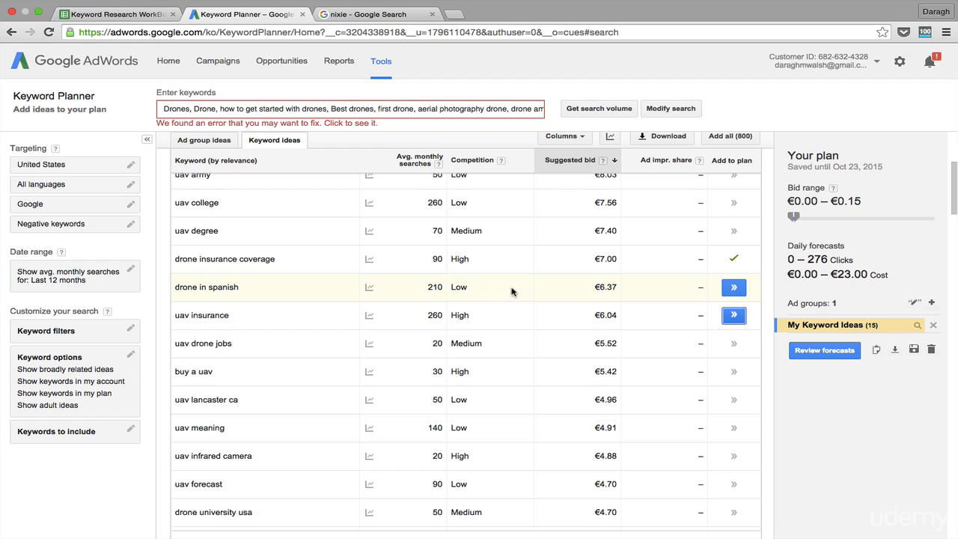
{"action": "scroll", "coordinate": [605, 290], "scroll_direction": "down", "scroll_amount": 2}
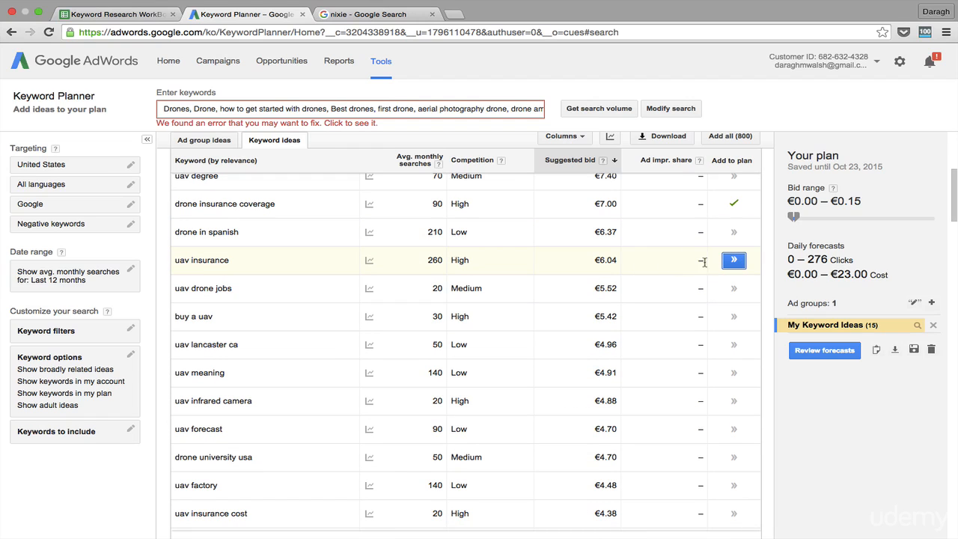
{"action": "left_click", "coordinate": [733, 261]}
Step: Add the keyword "uav training" from further down the bid-sorted keyword ideas to the plan
{"action": "scroll", "coordinate": [617, 280], "scroll_direction": "down", "scroll_amount": 2}
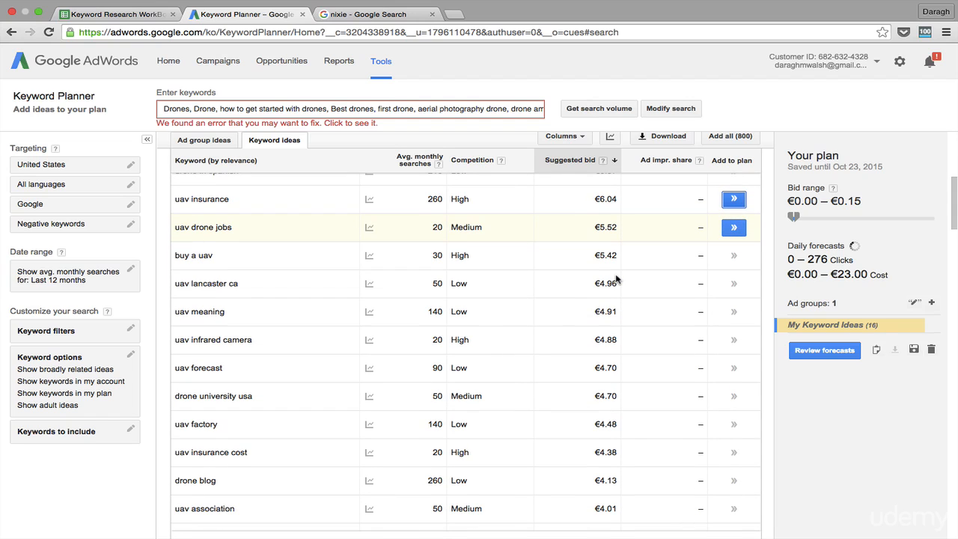
{"action": "scroll", "coordinate": [567, 353], "scroll_direction": "down", "scroll_amount": 3}
{"action": "scroll", "coordinate": [474, 234], "scroll_direction": "down", "scroll_amount": 2}
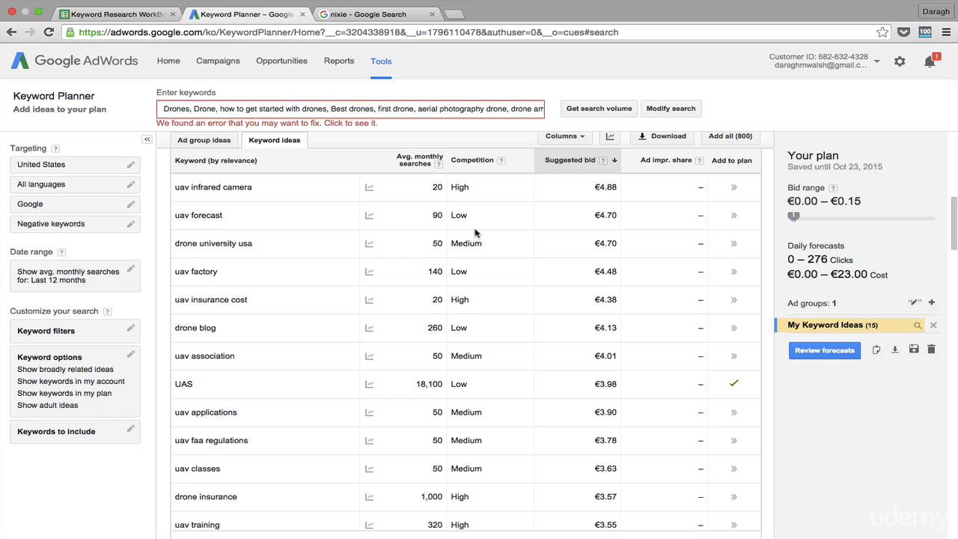
{"action": "scroll", "coordinate": [474, 233], "scroll_direction": "down", "scroll_amount": 4}
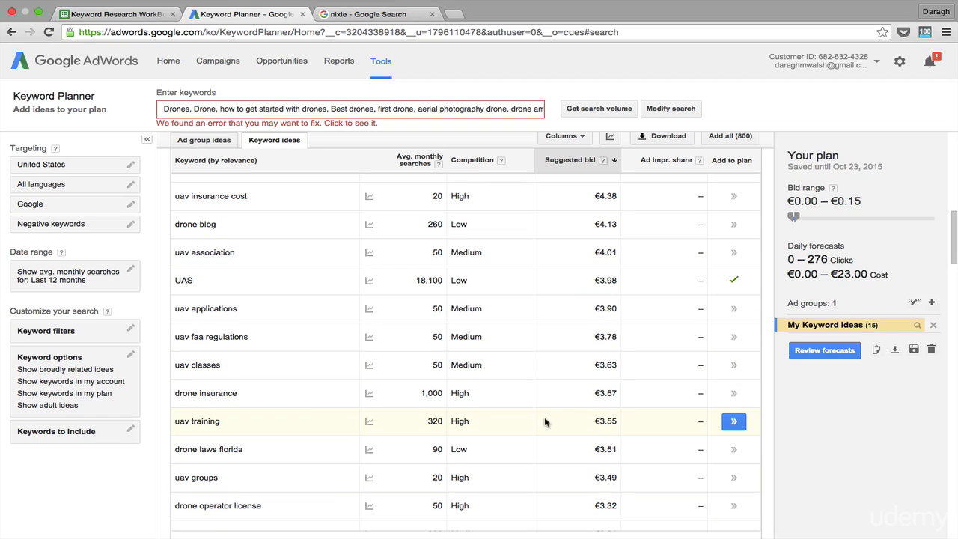
{"action": "left_click", "coordinate": [734, 423]}
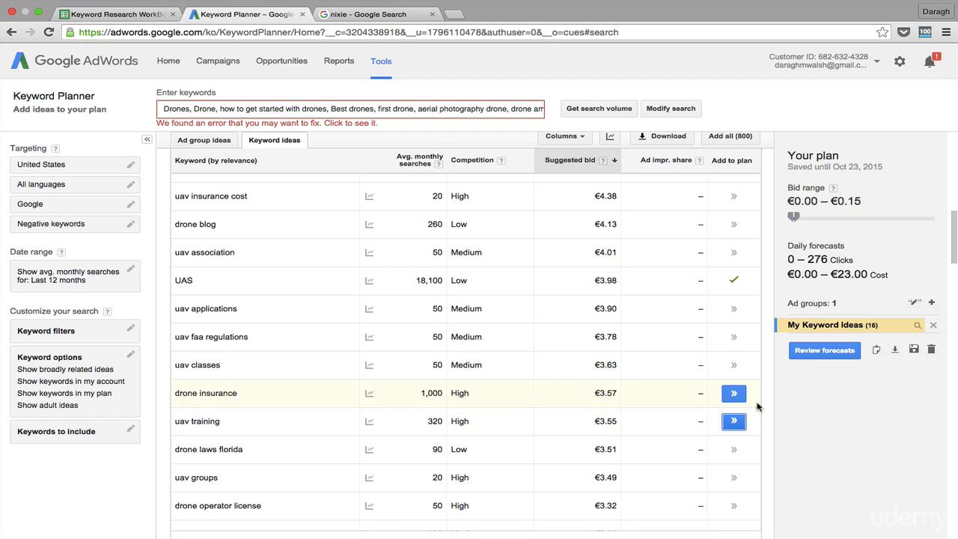
Step: Copy the complete list of keywords collected in the plan
{"action": "scroll", "coordinate": [610, 228], "scroll_direction": "up", "scroll_amount": 5}
{"action": "scroll", "coordinate": [610, 229], "scroll_direction": "up", "scroll_amount": 10}
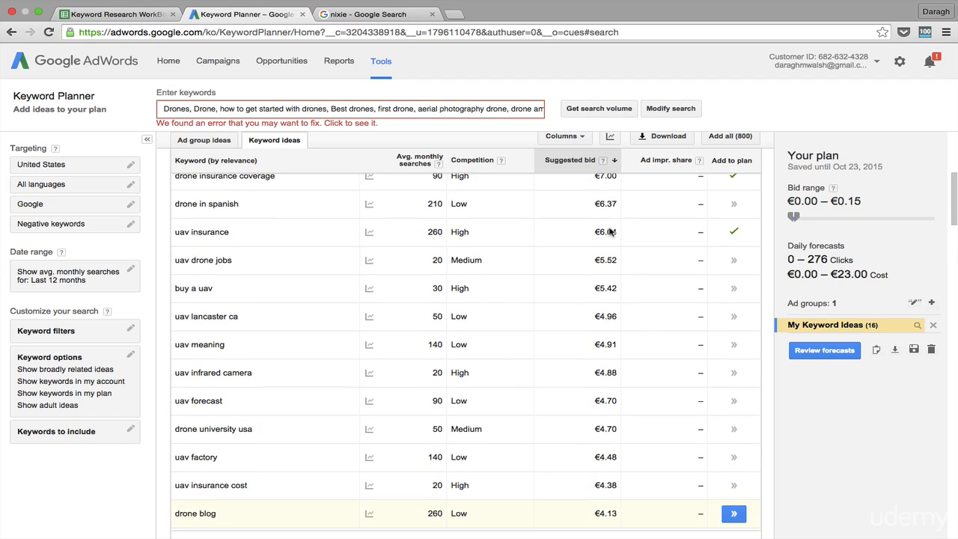
{"action": "mouse_move", "coordinate": [522, 252]}
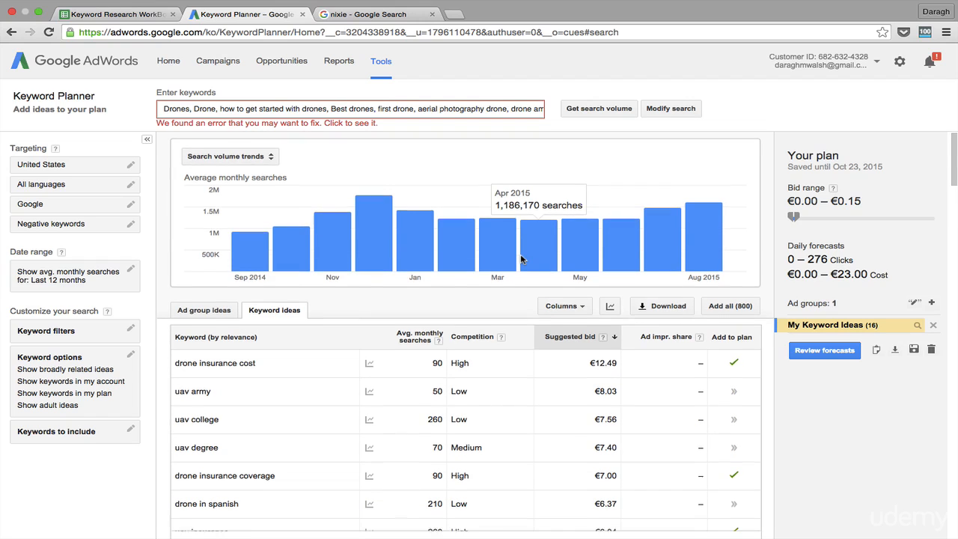
{"action": "scroll", "coordinate": [522, 259], "scroll_direction": "down", "scroll_amount": 2}
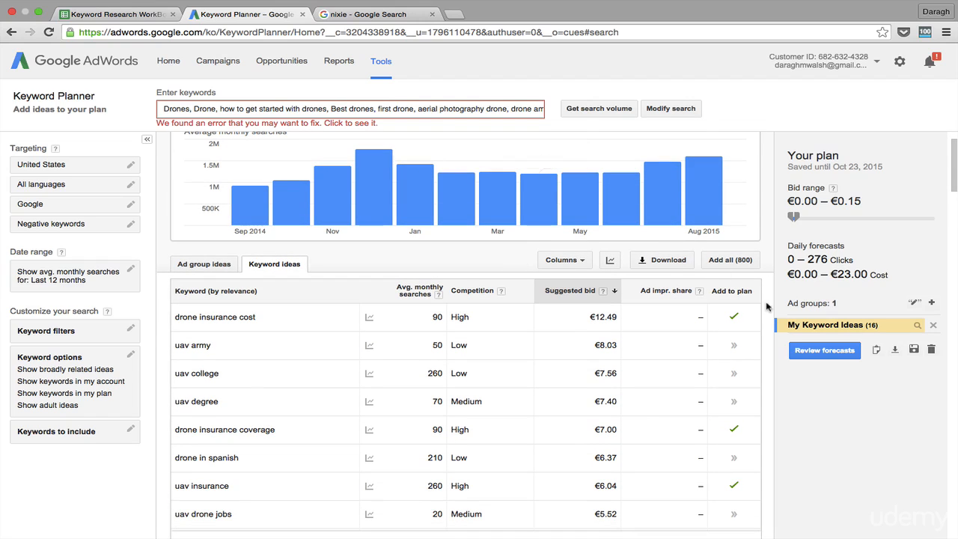
{"action": "left_click", "coordinate": [877, 350]}
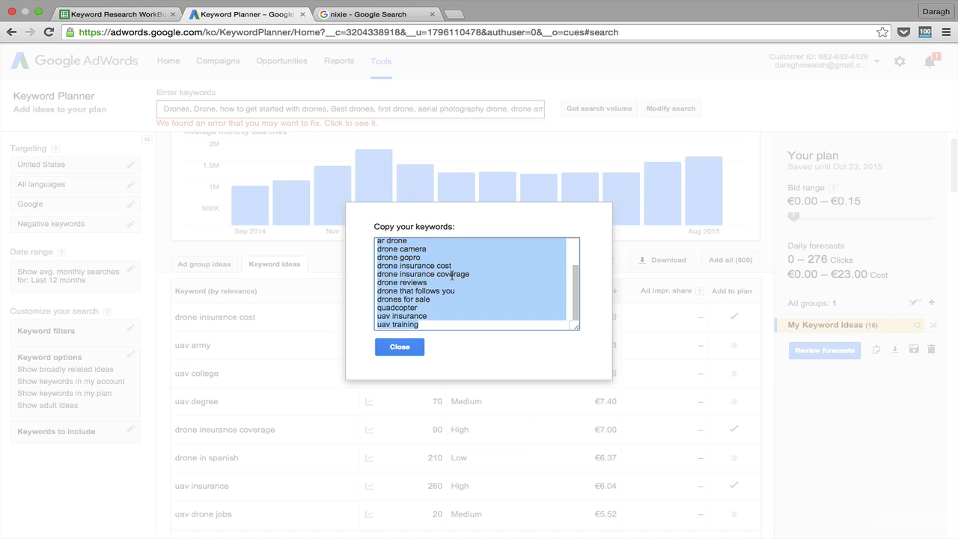
Step: Switch to the Keyword Research WorkBook spreadsheet and paste the copied plan keywords into column A of Sheet2, starting at A1
{"action": "left_click", "coordinate": [112, 15]}
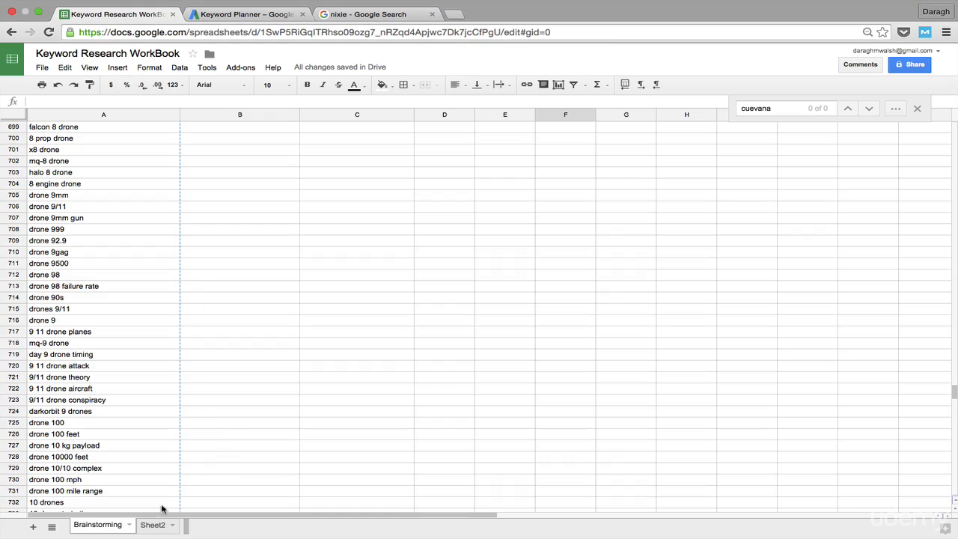
{"action": "left_click", "coordinate": [152, 526]}
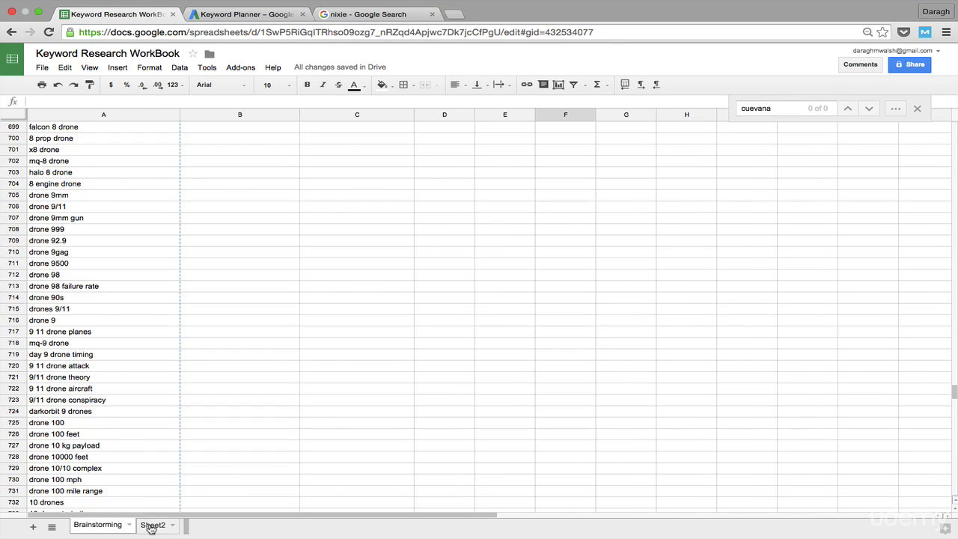
{"action": "key", "text": "super+v"}
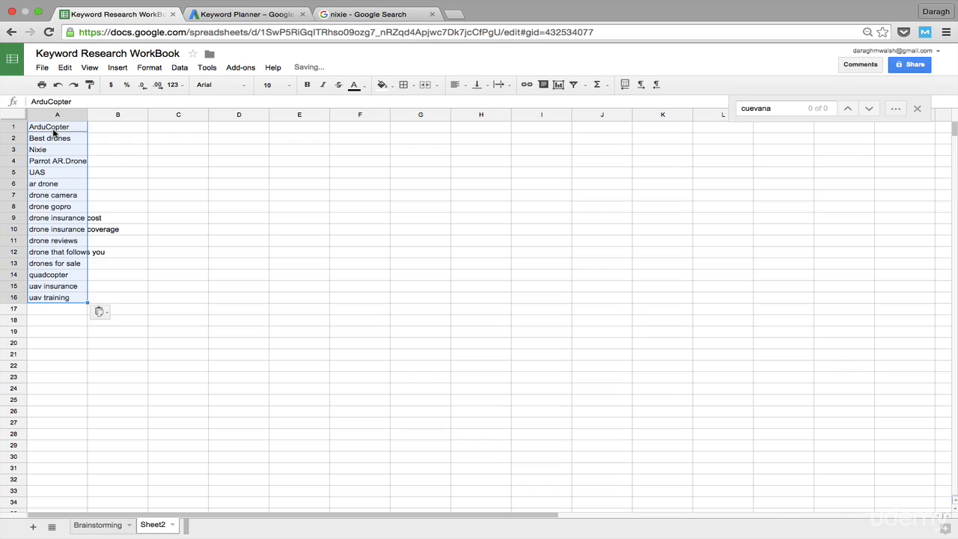
{"action": "left_click", "coordinate": [177, 266]}
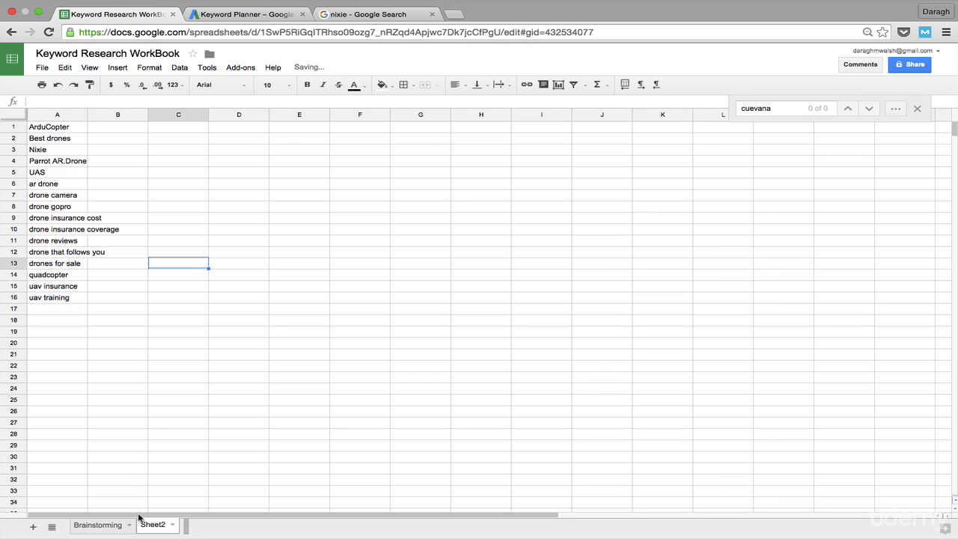